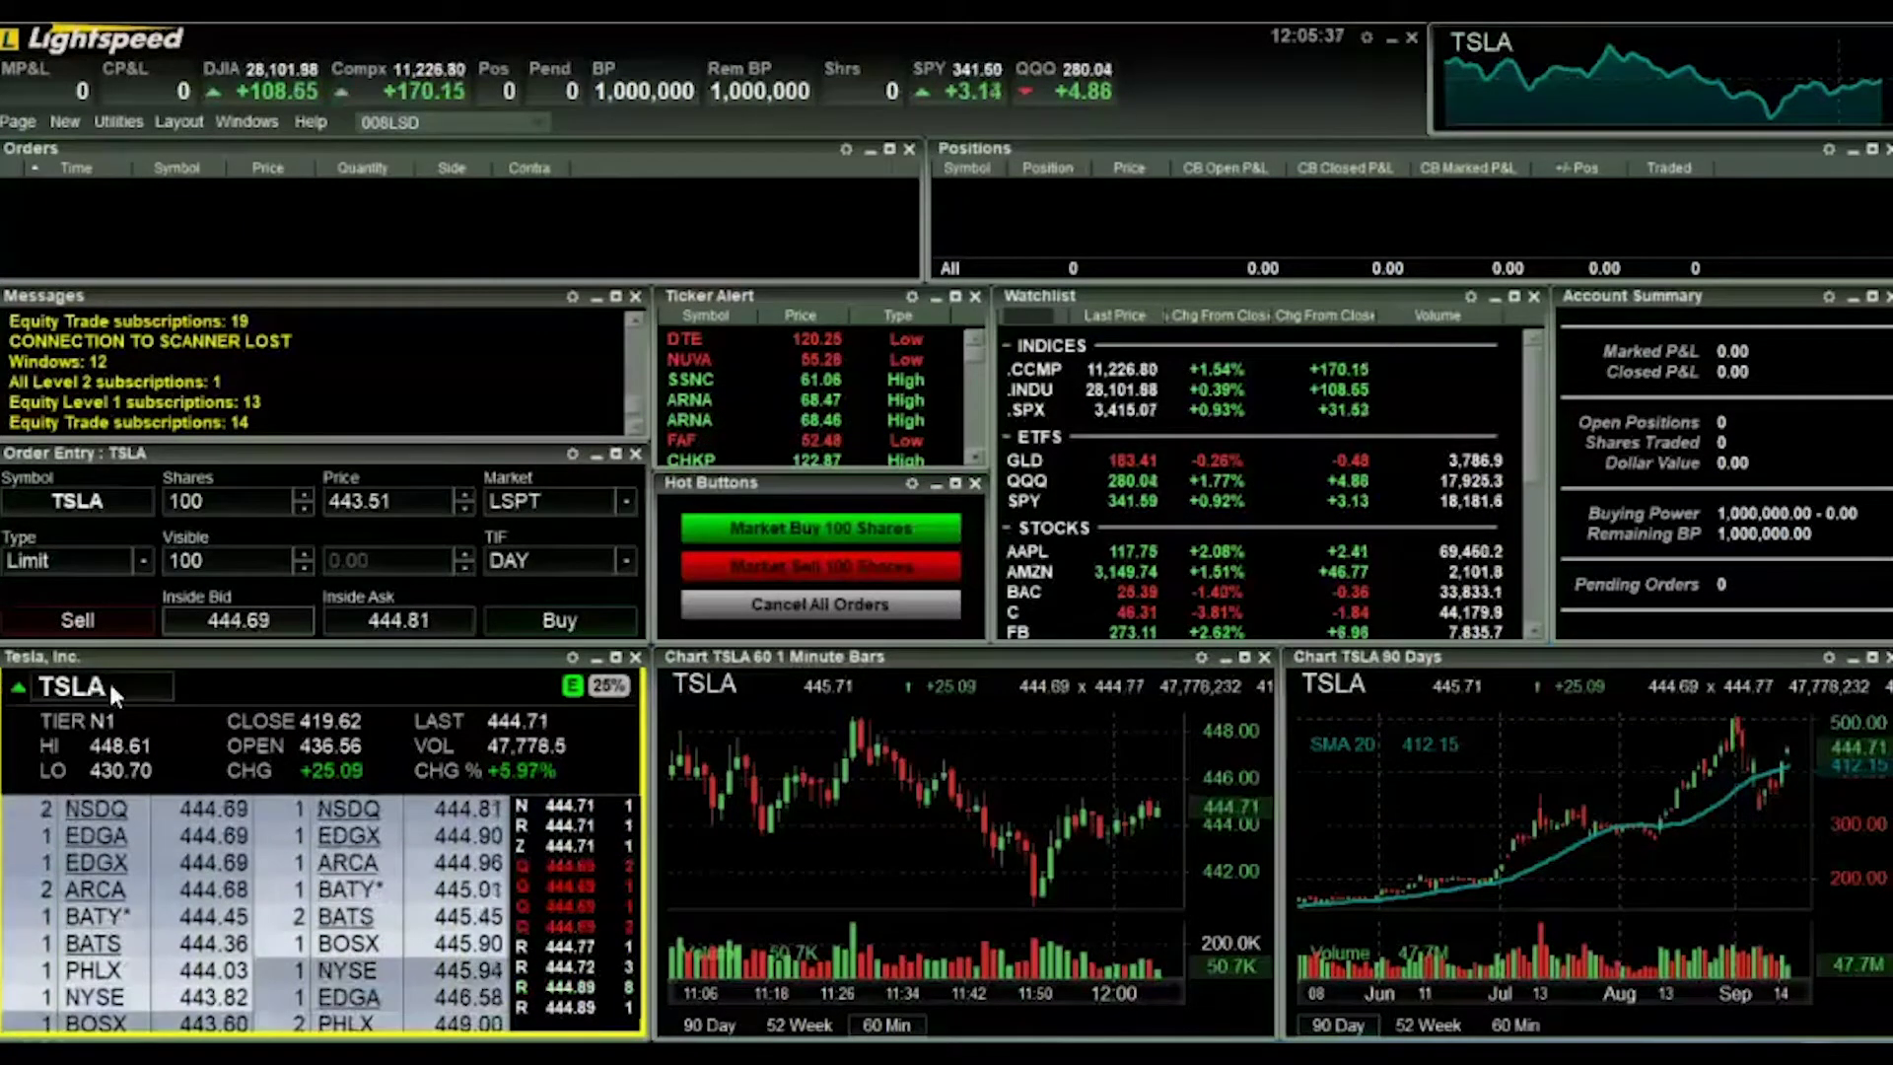
# Step: Change the Level 2 window's symbol from TSLA to FB
pyautogui.click(83, 683)
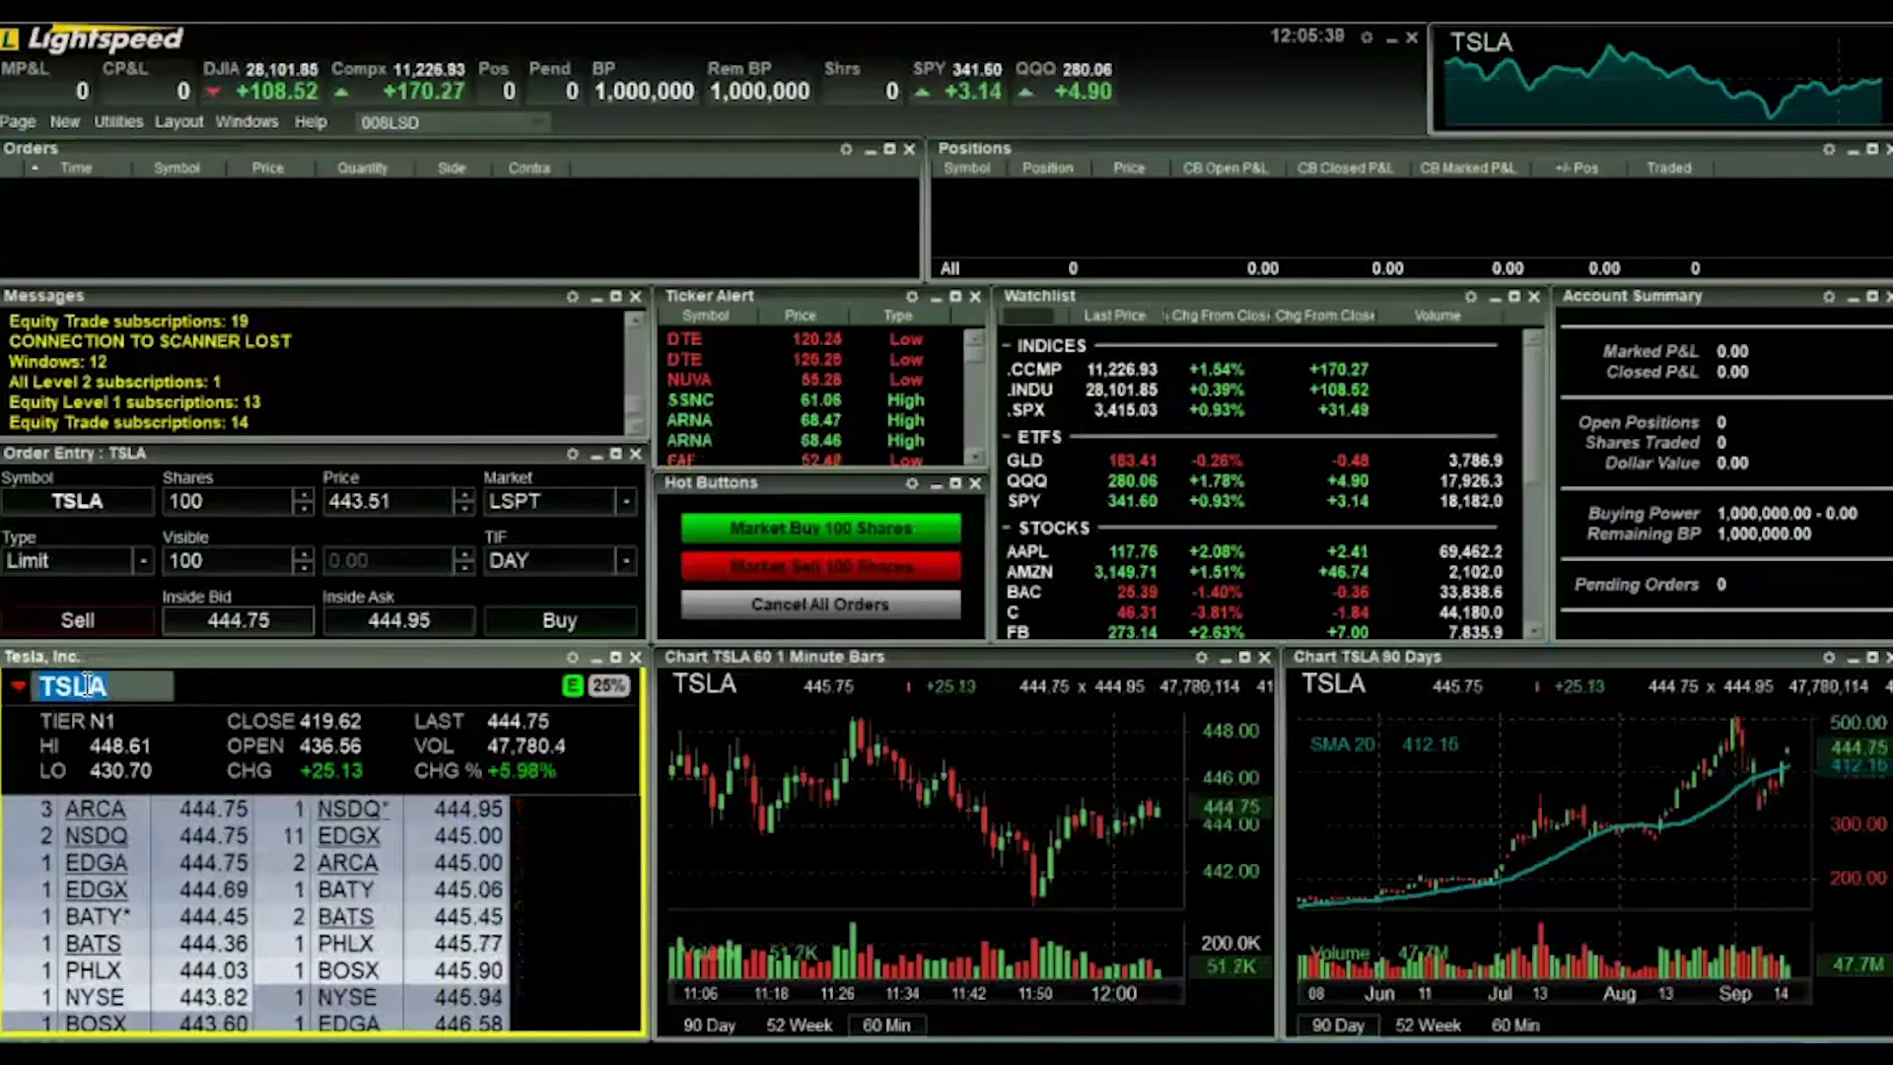
pyautogui.write('FB')
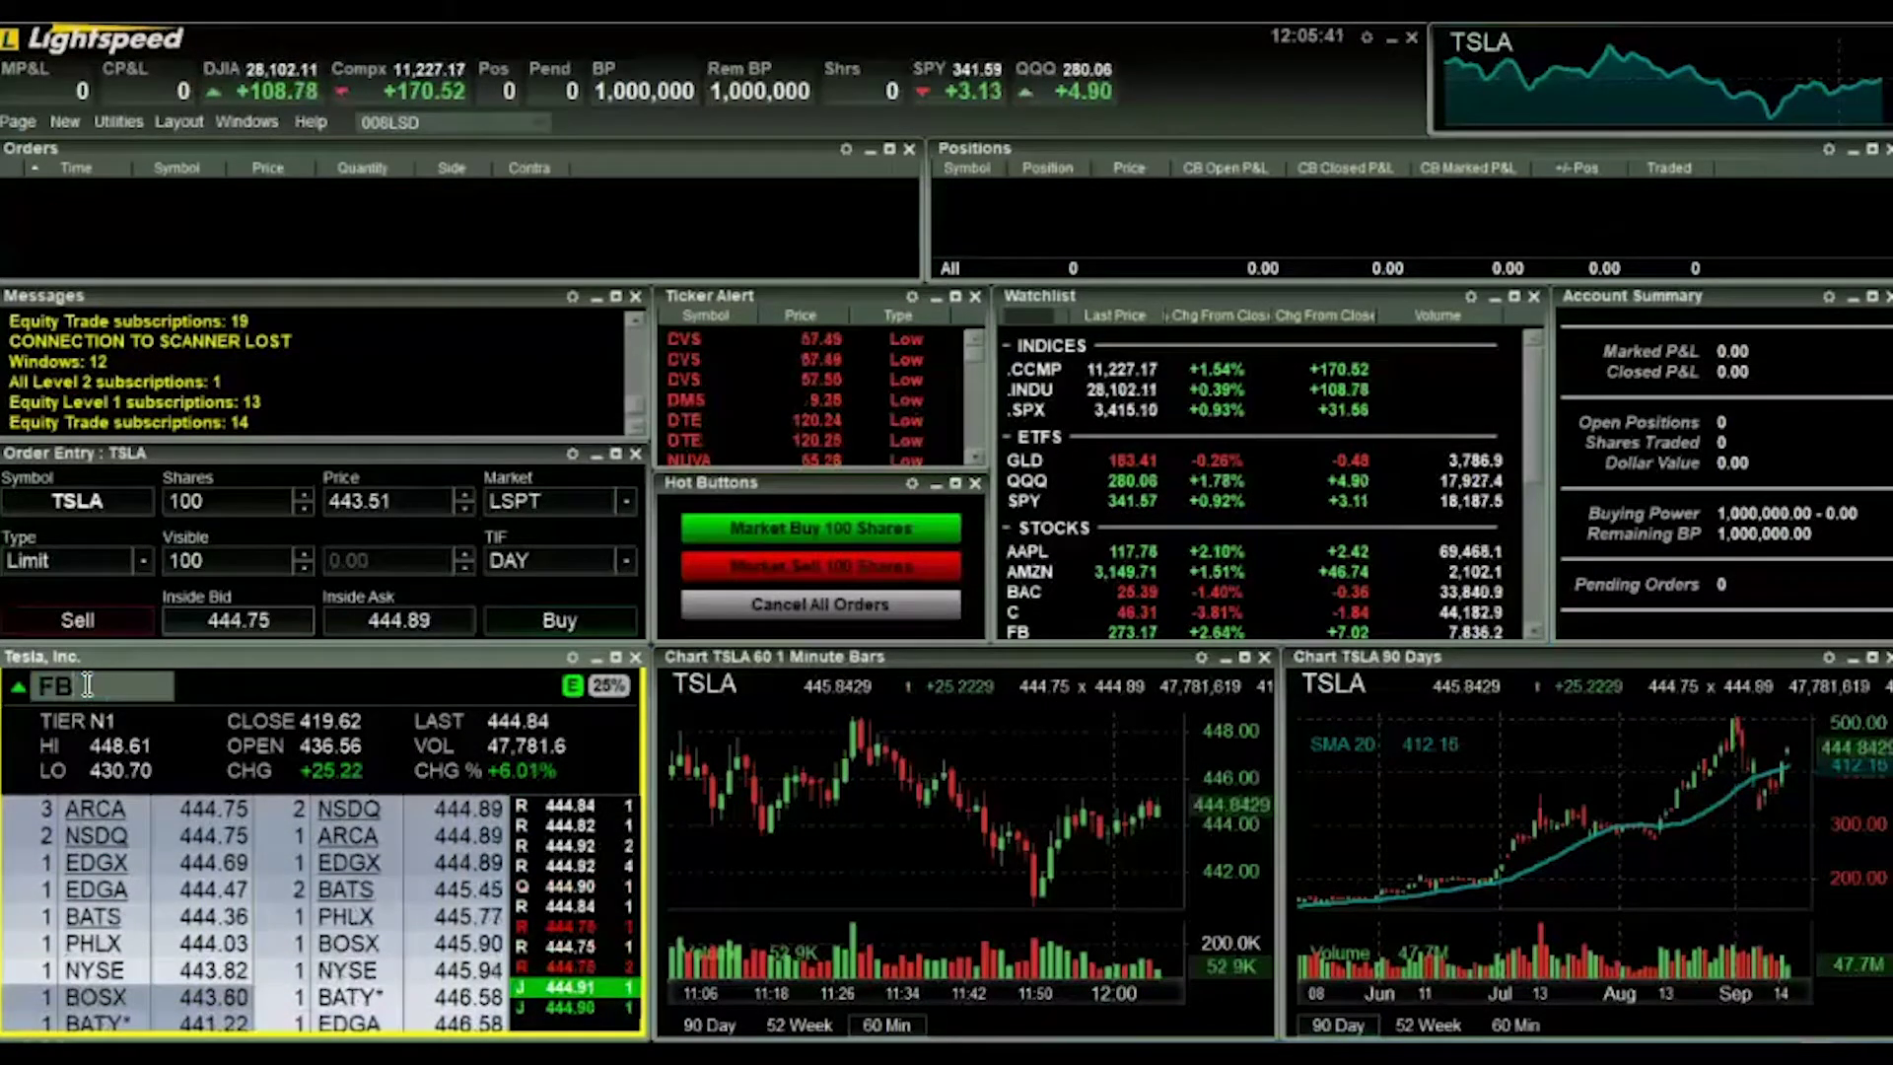
pyautogui.press('Return')
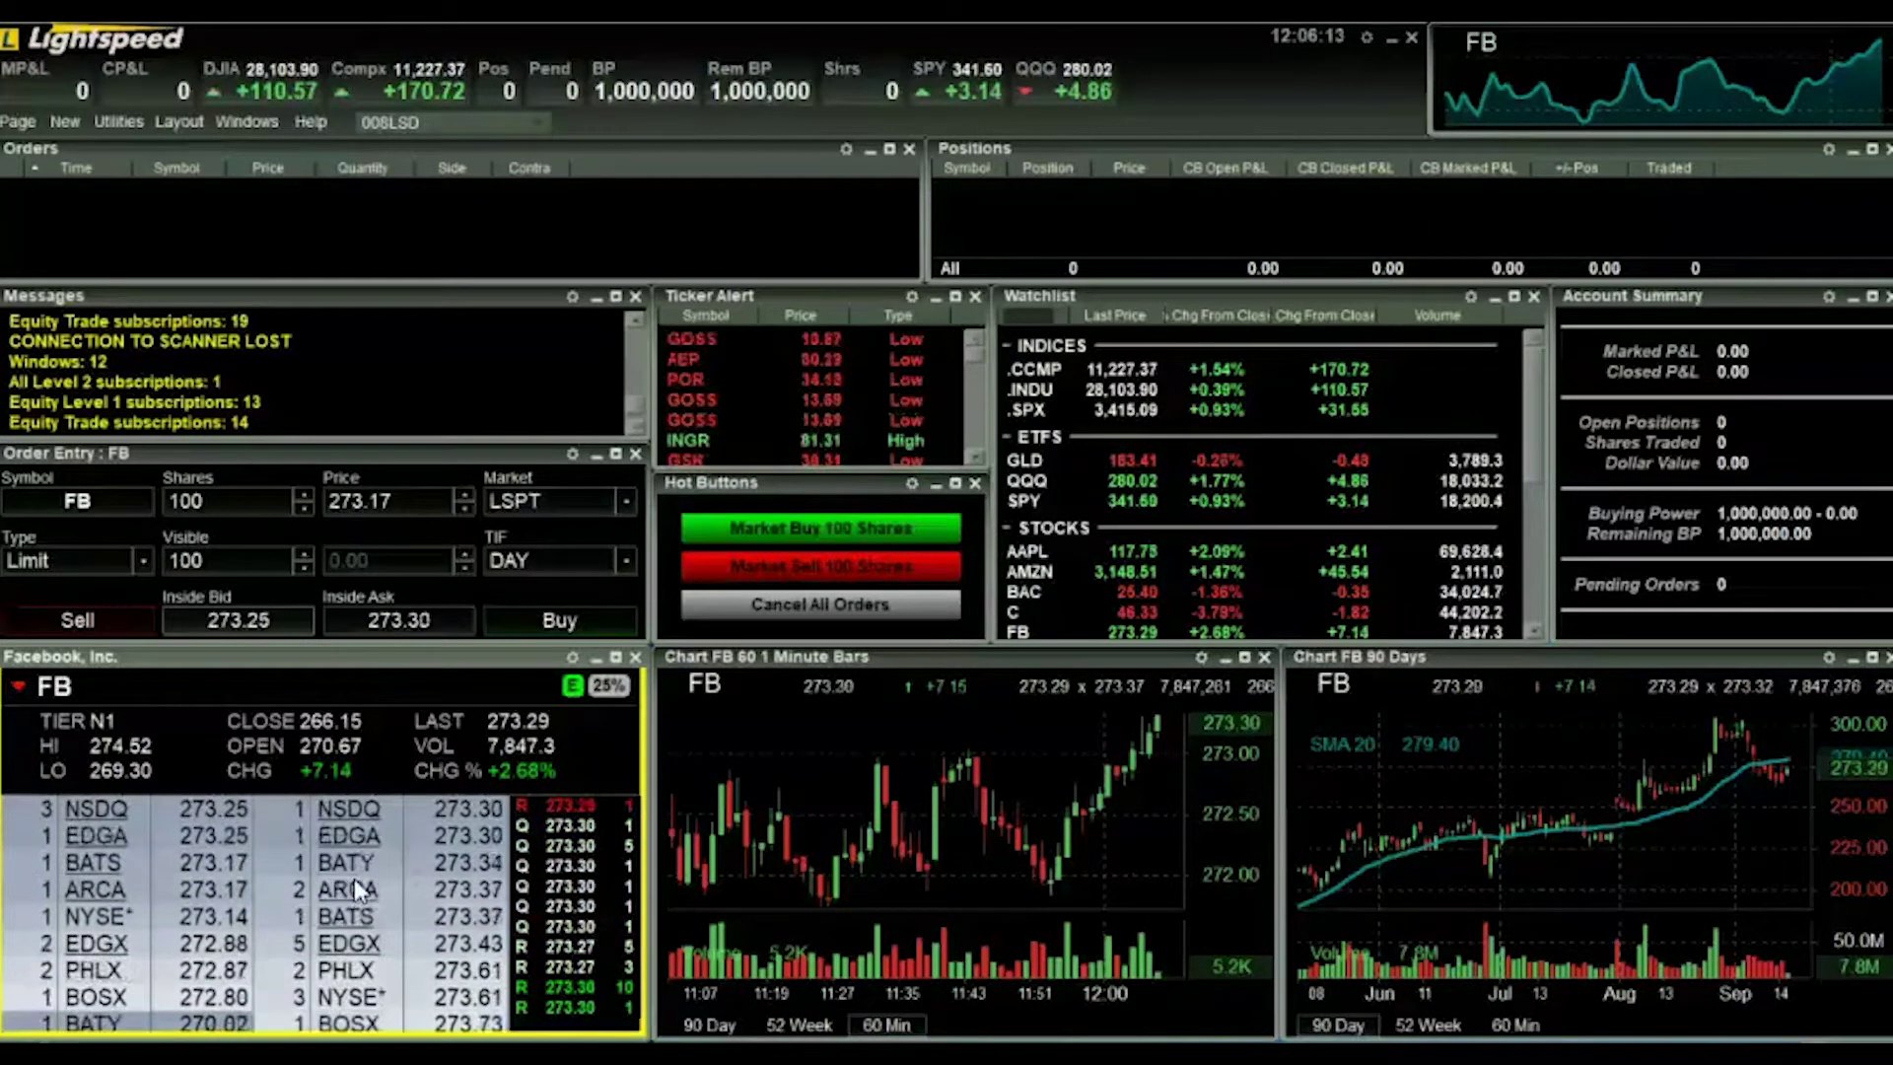
# Step: Add BATS to the Level 2 settings' Exclude MMs list and confirm with OK
pyautogui.click(572, 658)
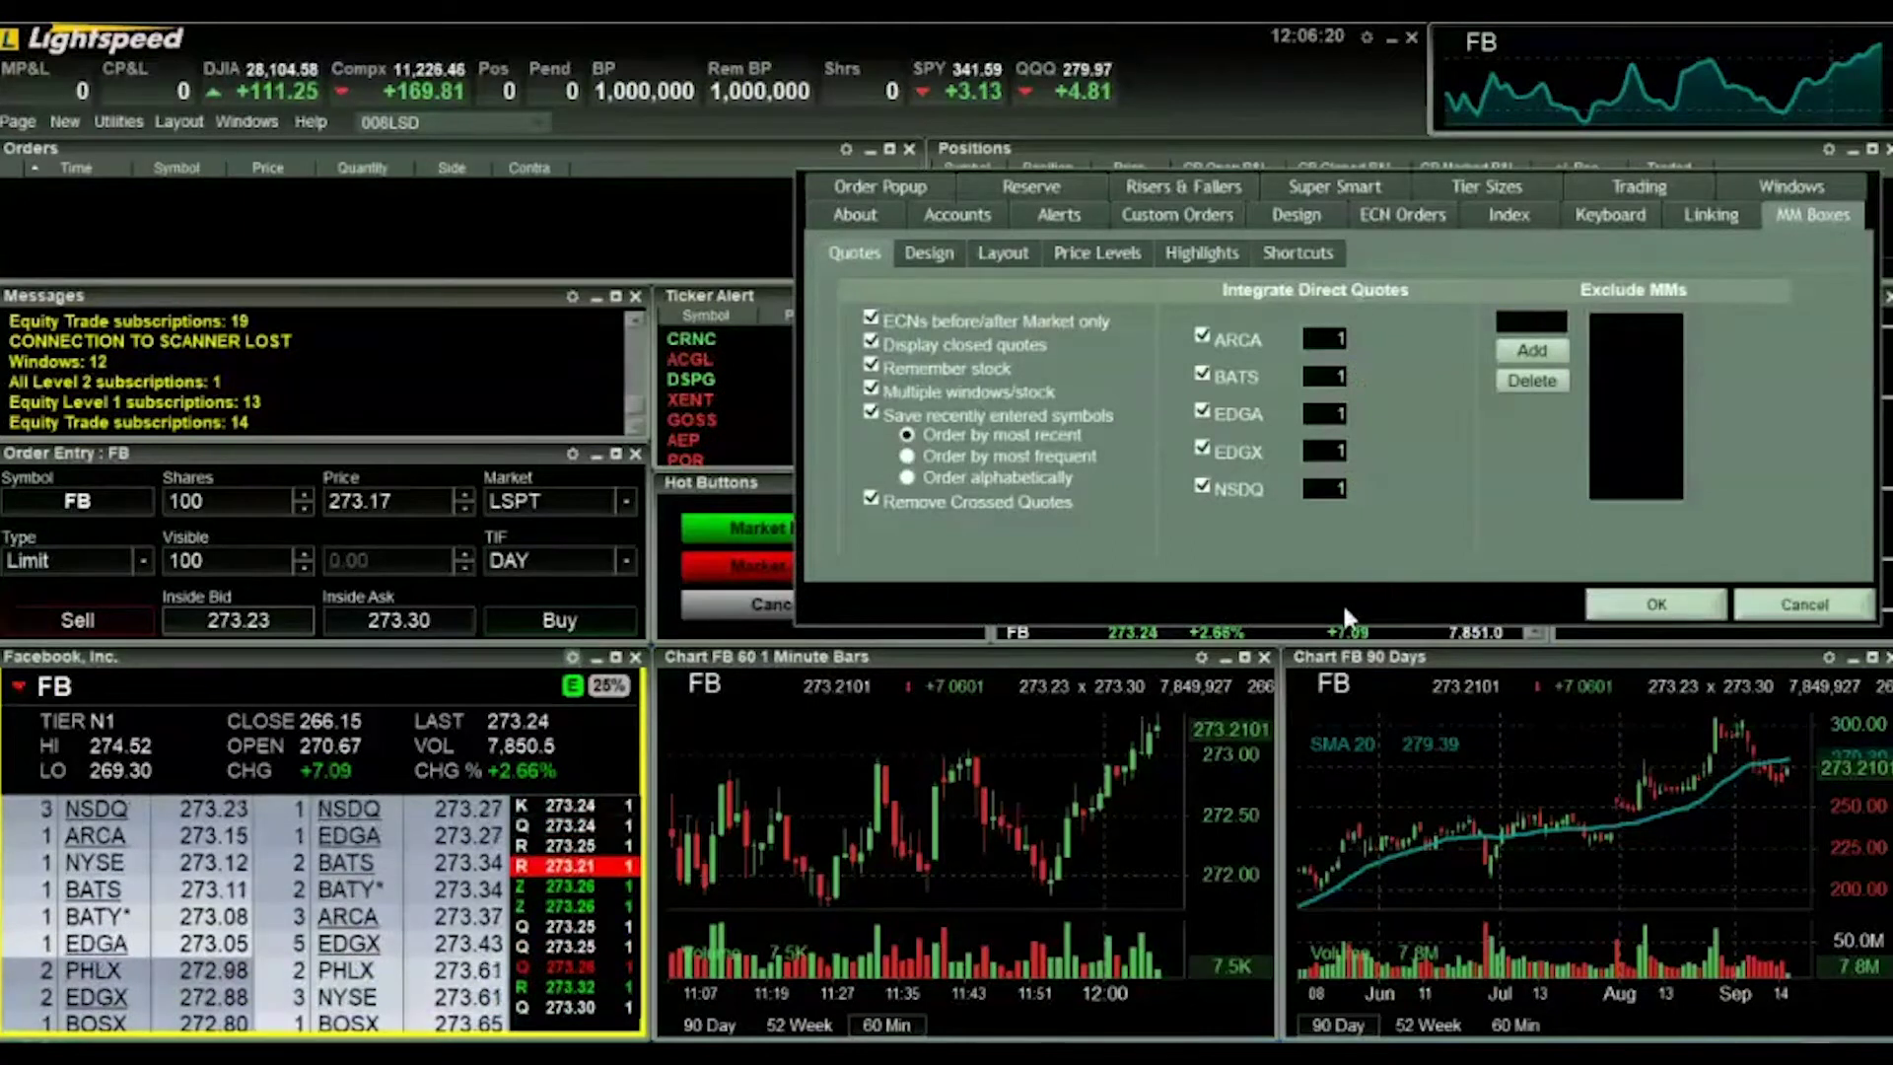
pyautogui.moveTo(1582, 257); pyautogui.dragTo(1446, 433)
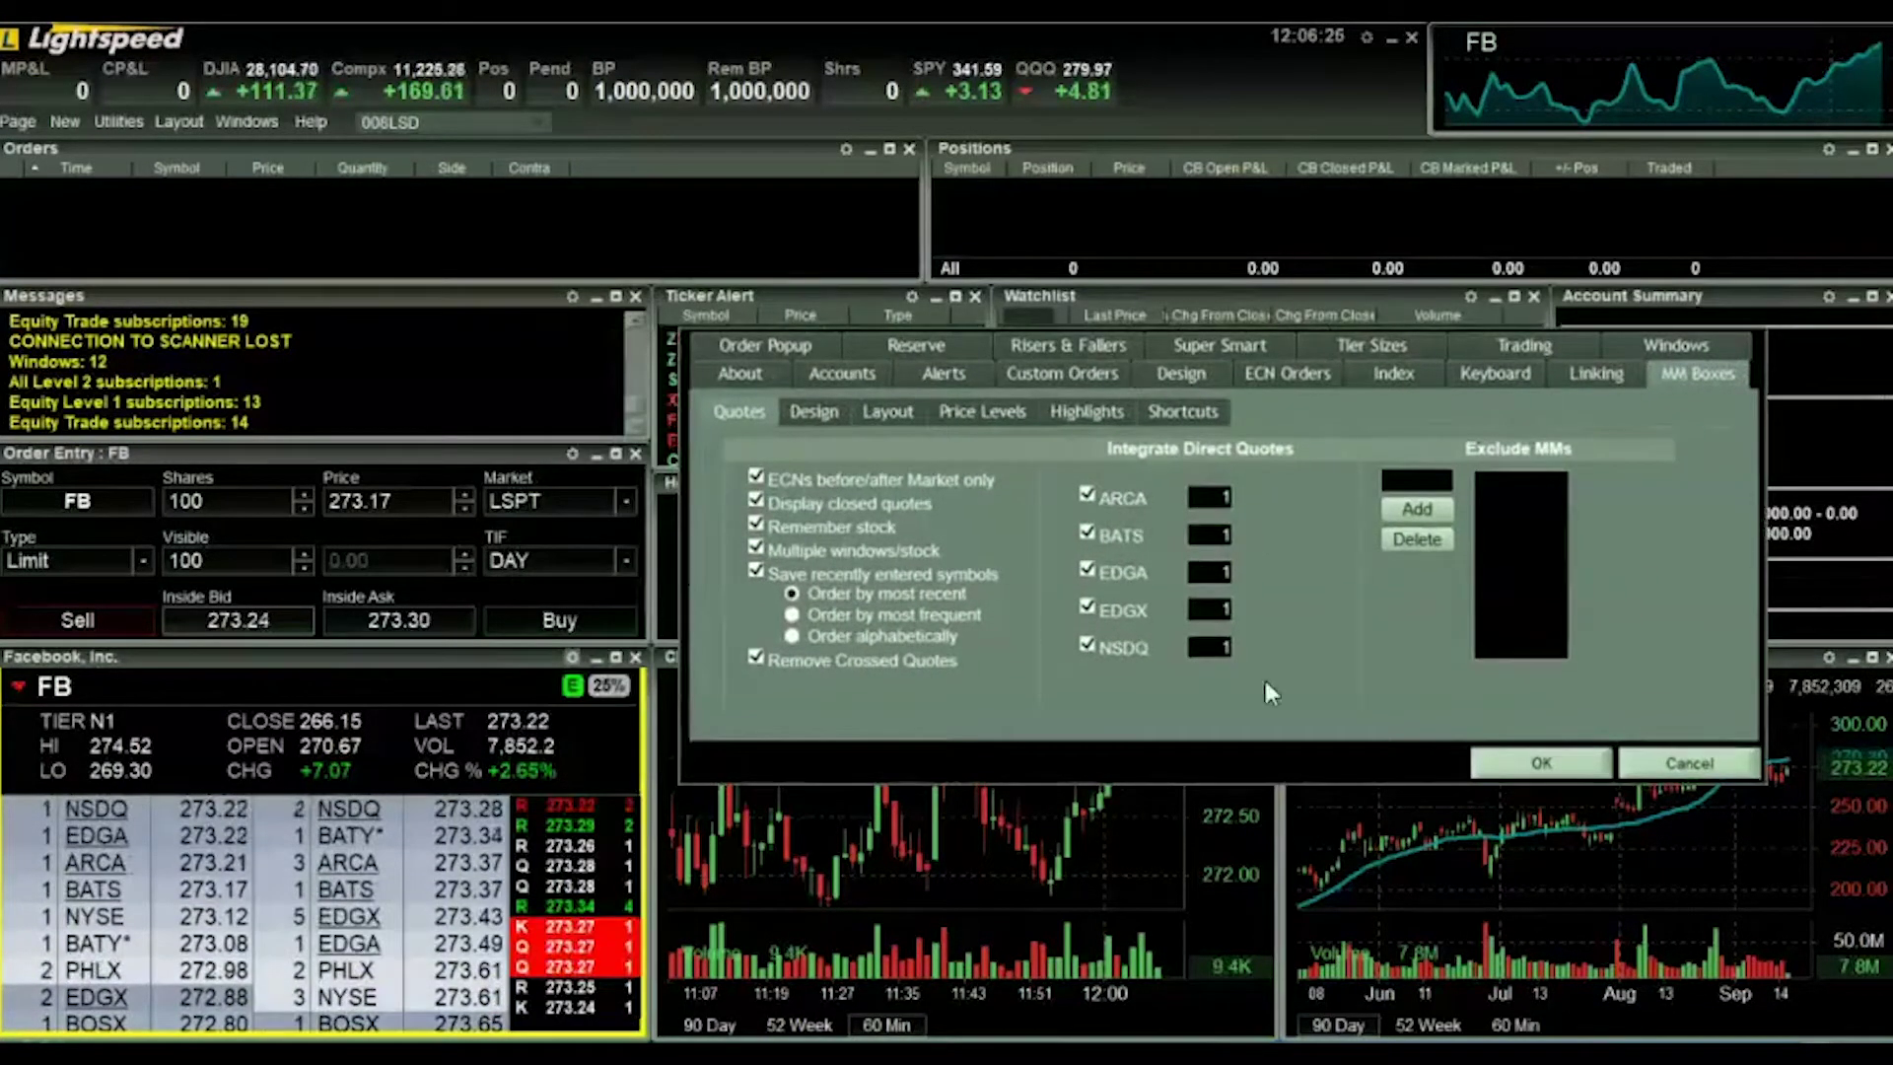
pyautogui.click(1439, 477)
pyautogui.write('BST')
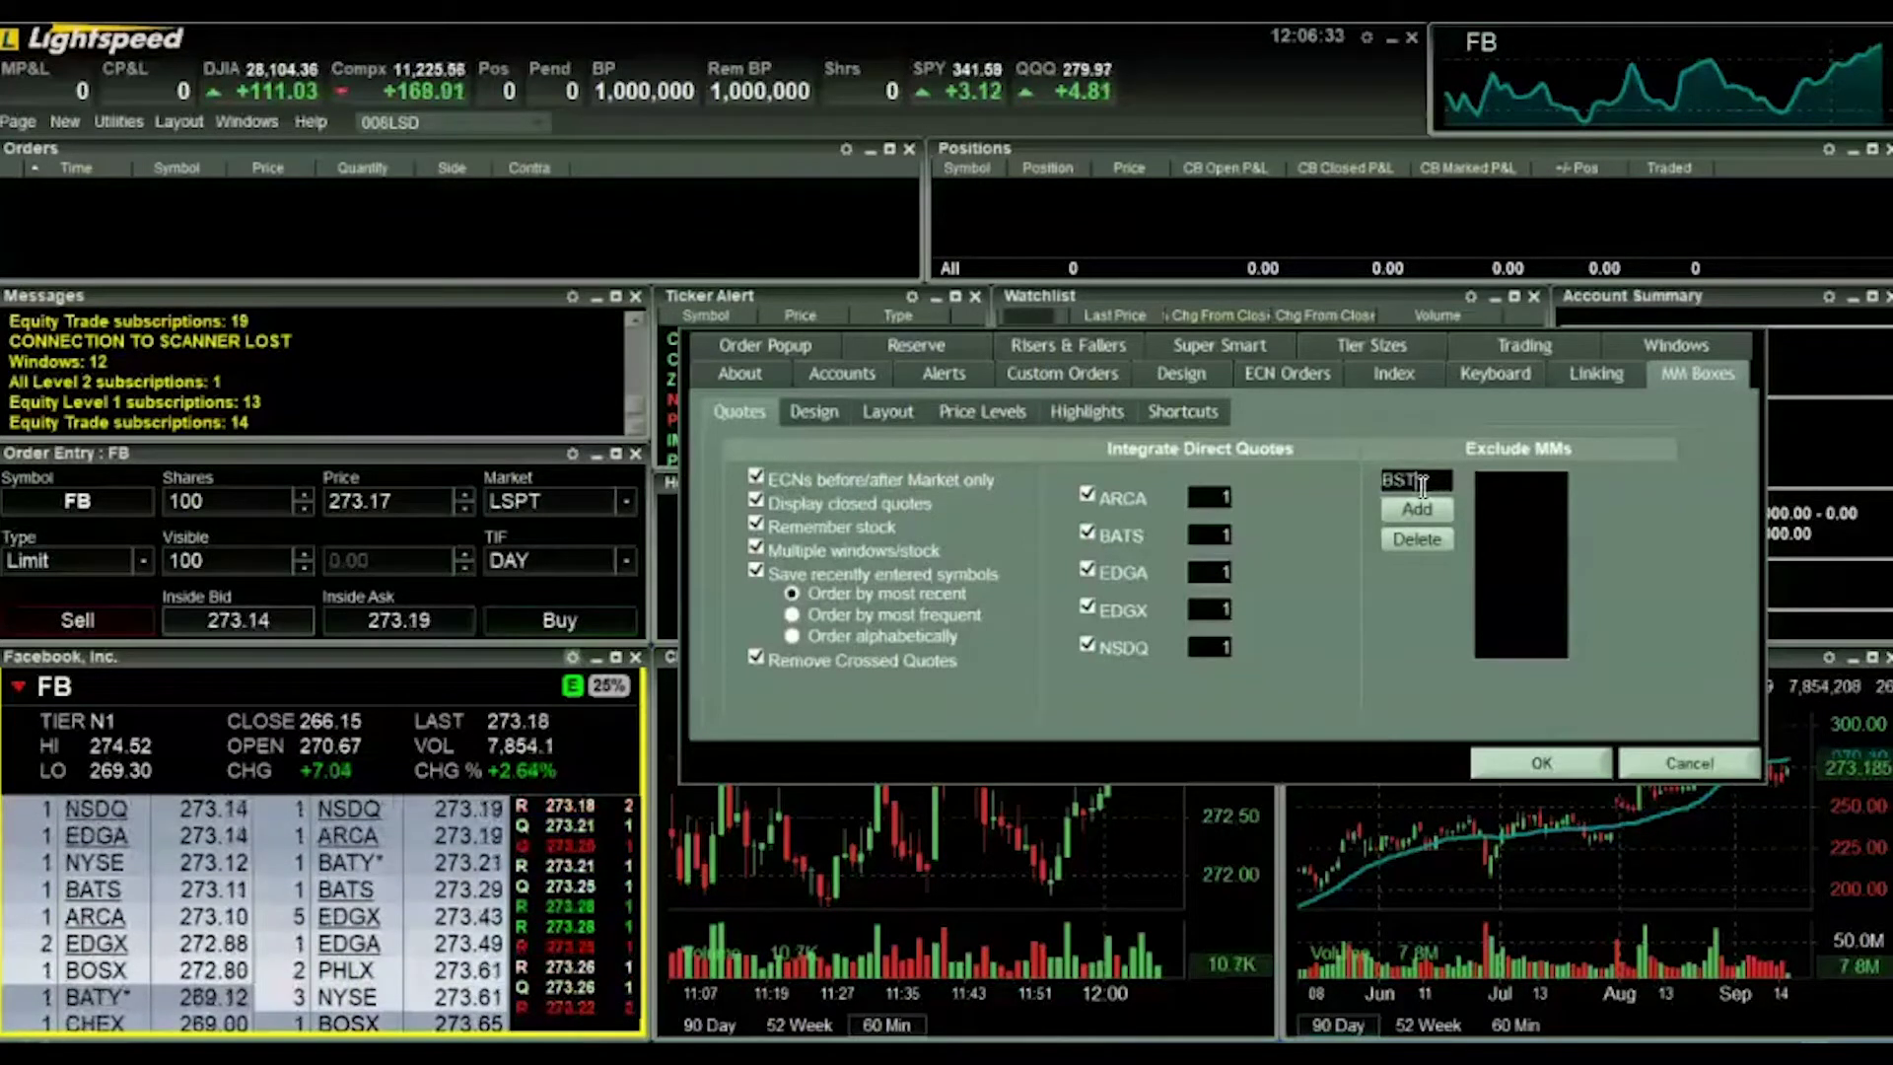
pyautogui.press('BackSpace')
pyautogui.press('BackSpace')
pyautogui.write('ATS')
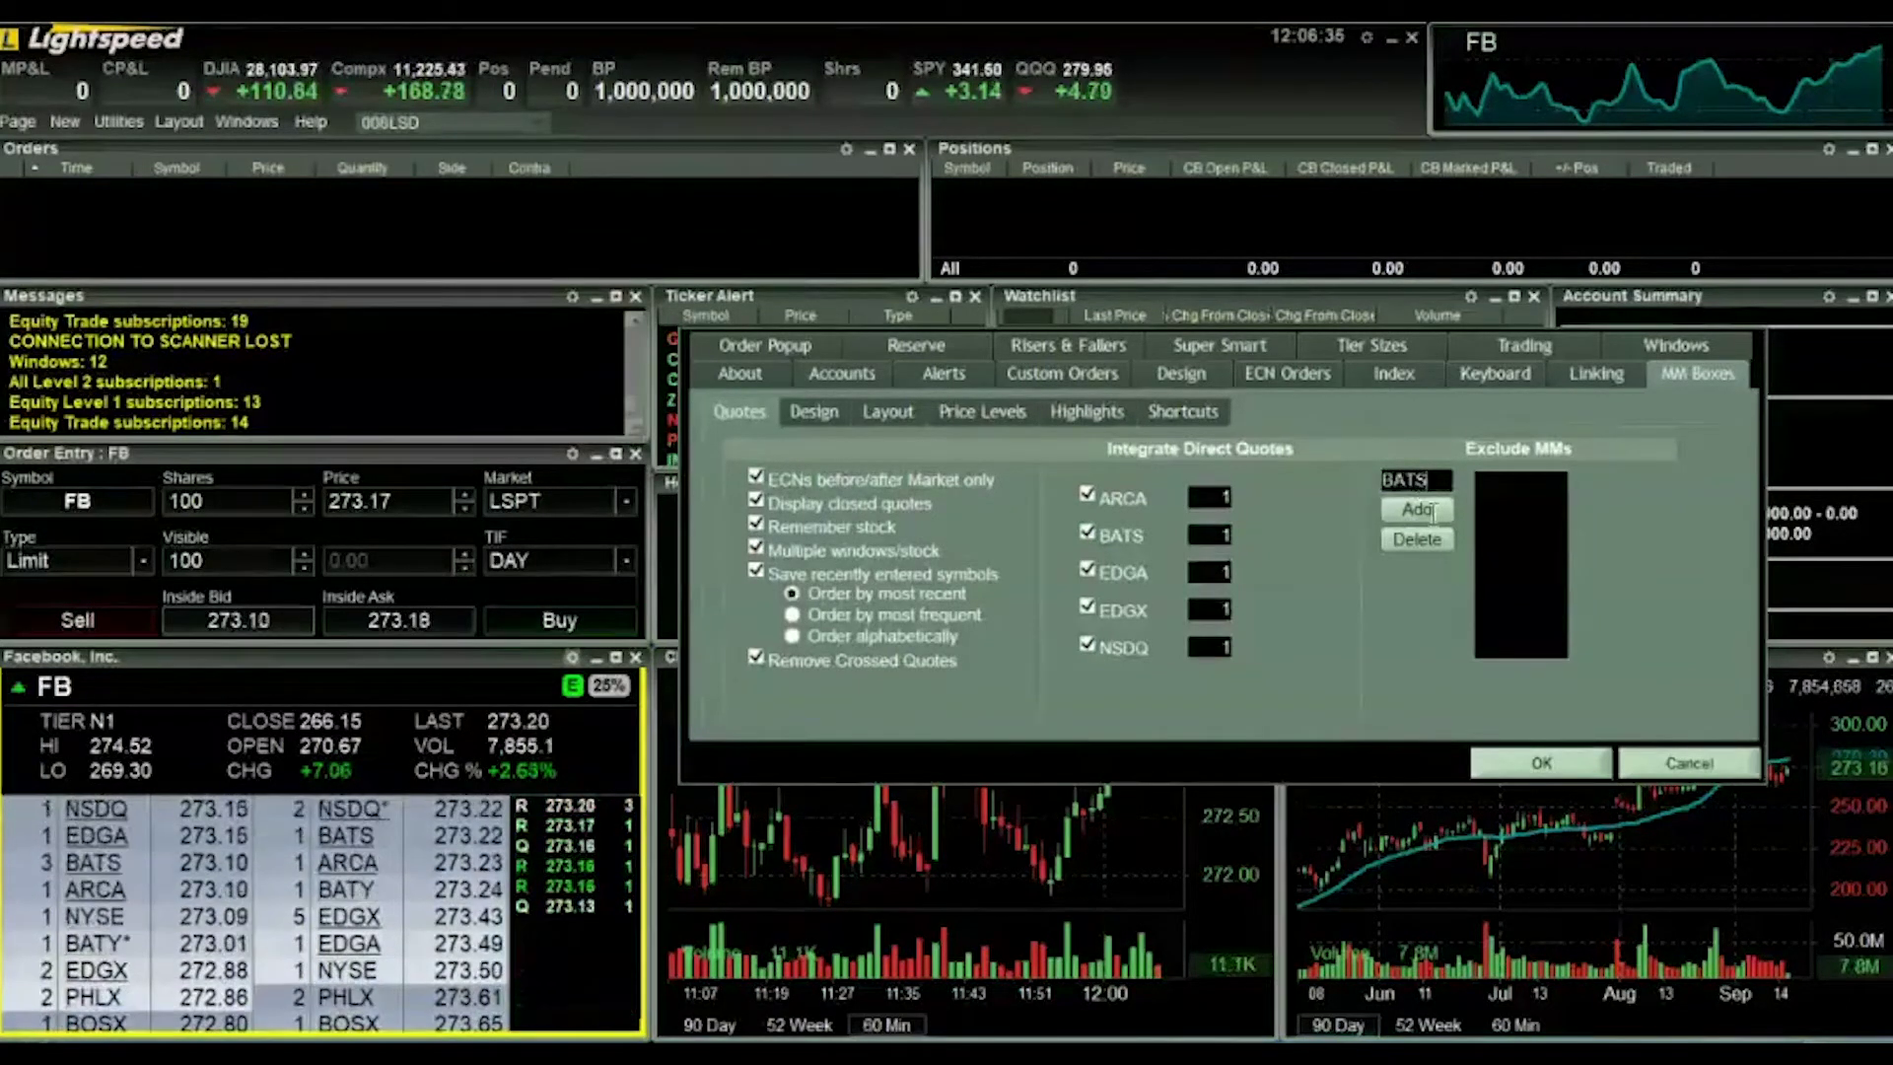
pyautogui.click(1429, 516)
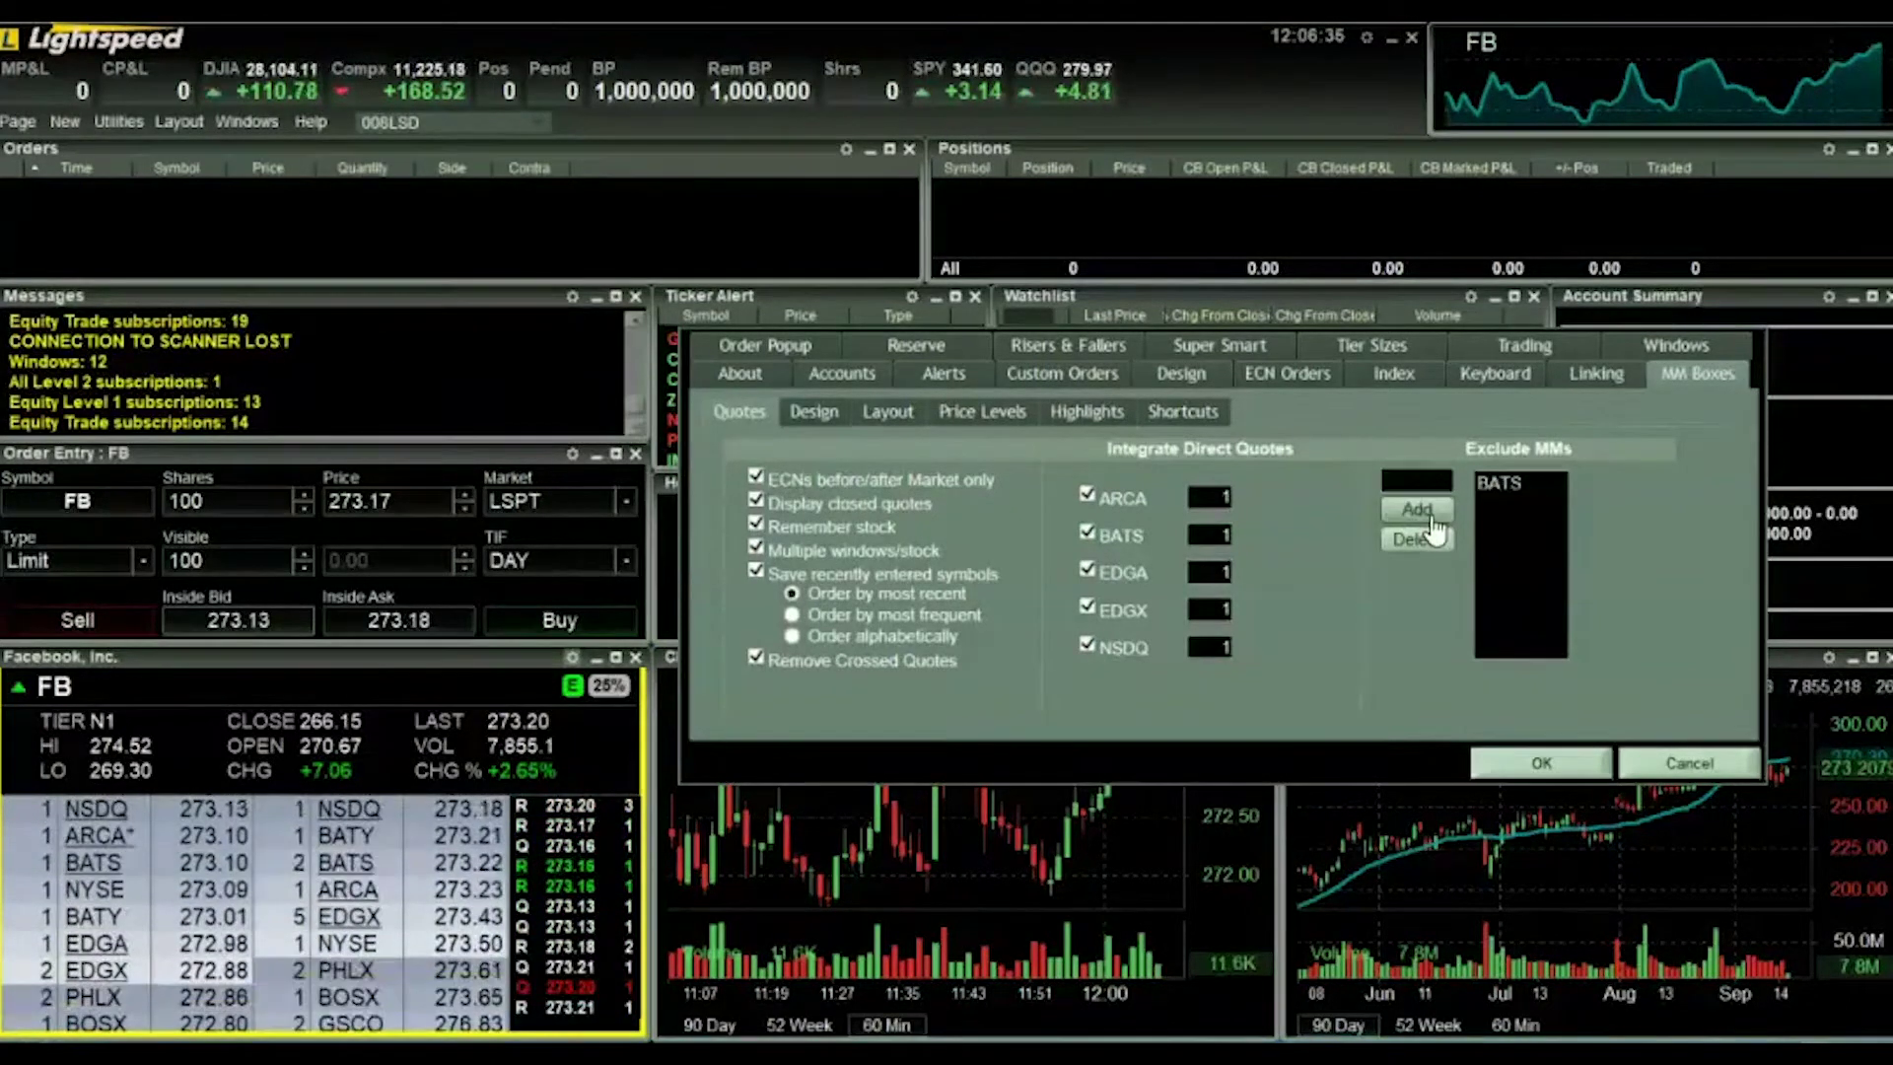
pyautogui.click(1546, 764)
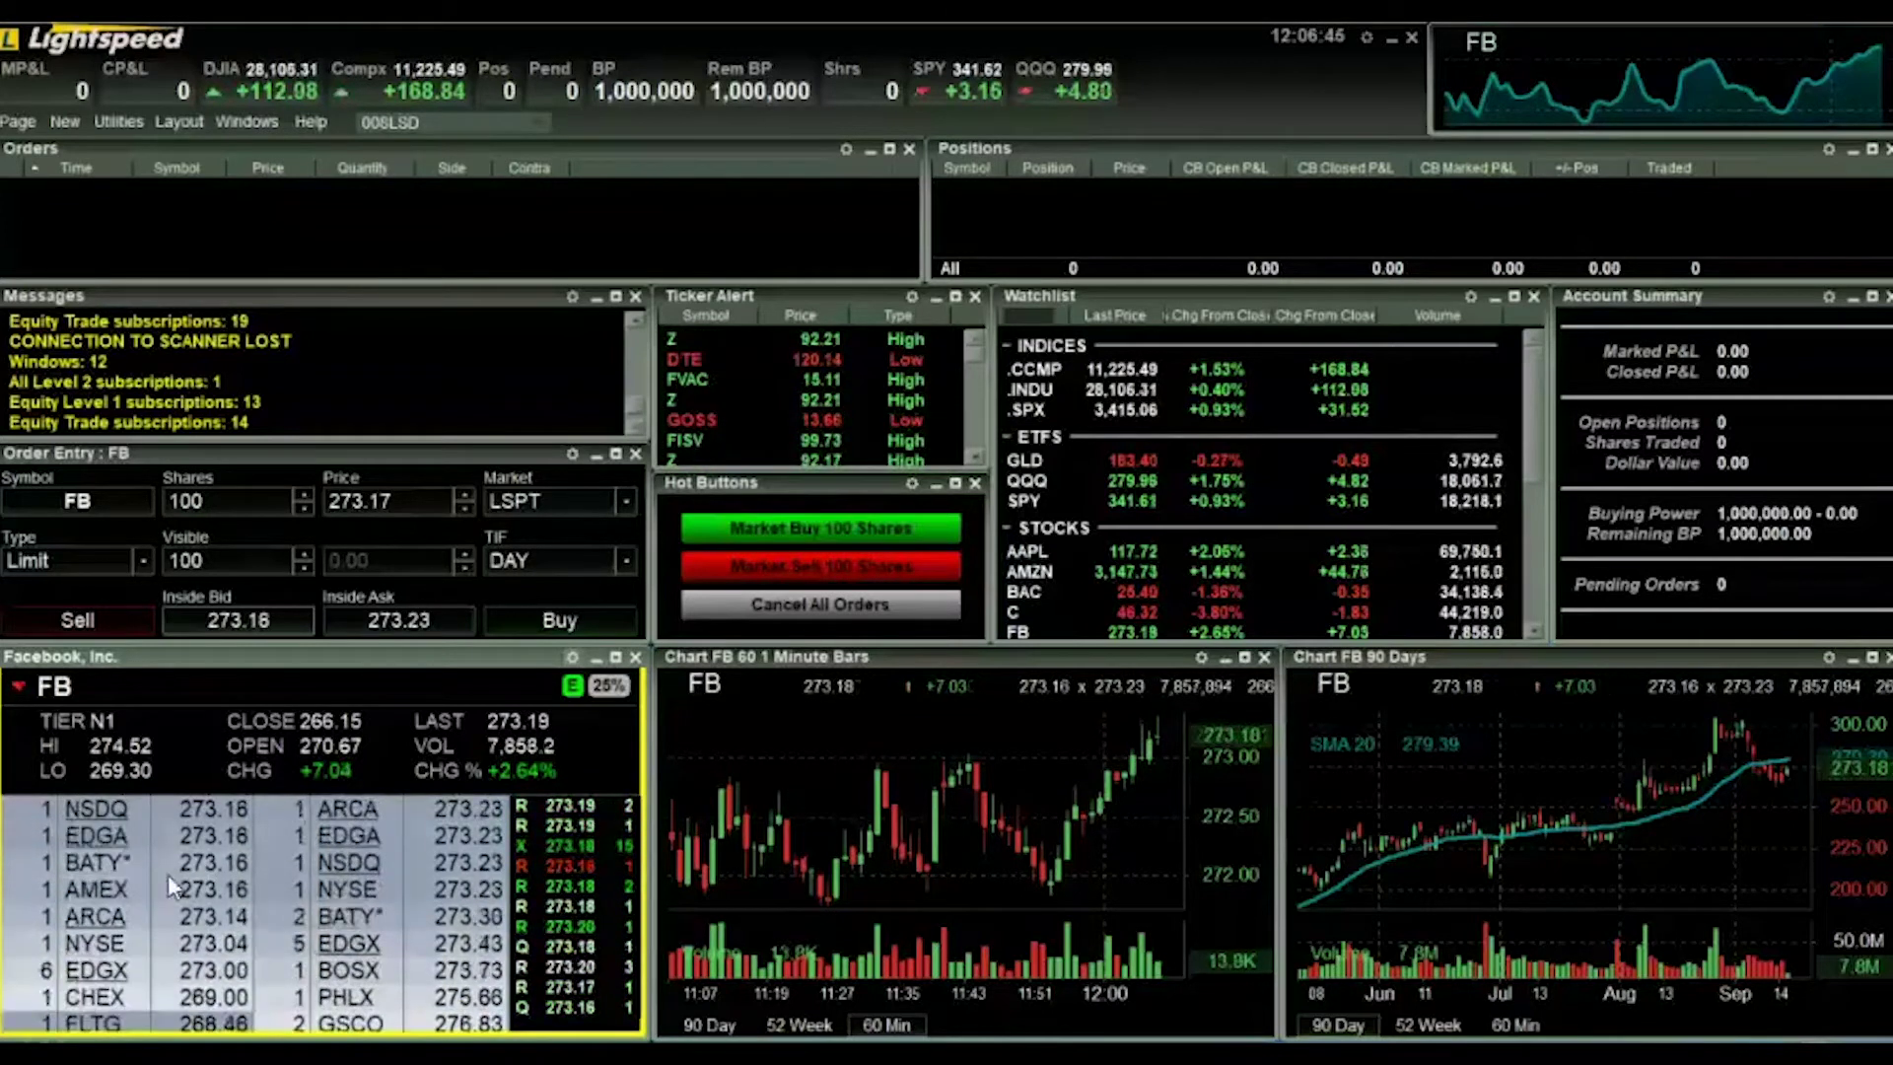
# Step: Delete BATS from the Level 2 settings' Exclude MMs list and confirm with OK
pyautogui.click(574, 656)
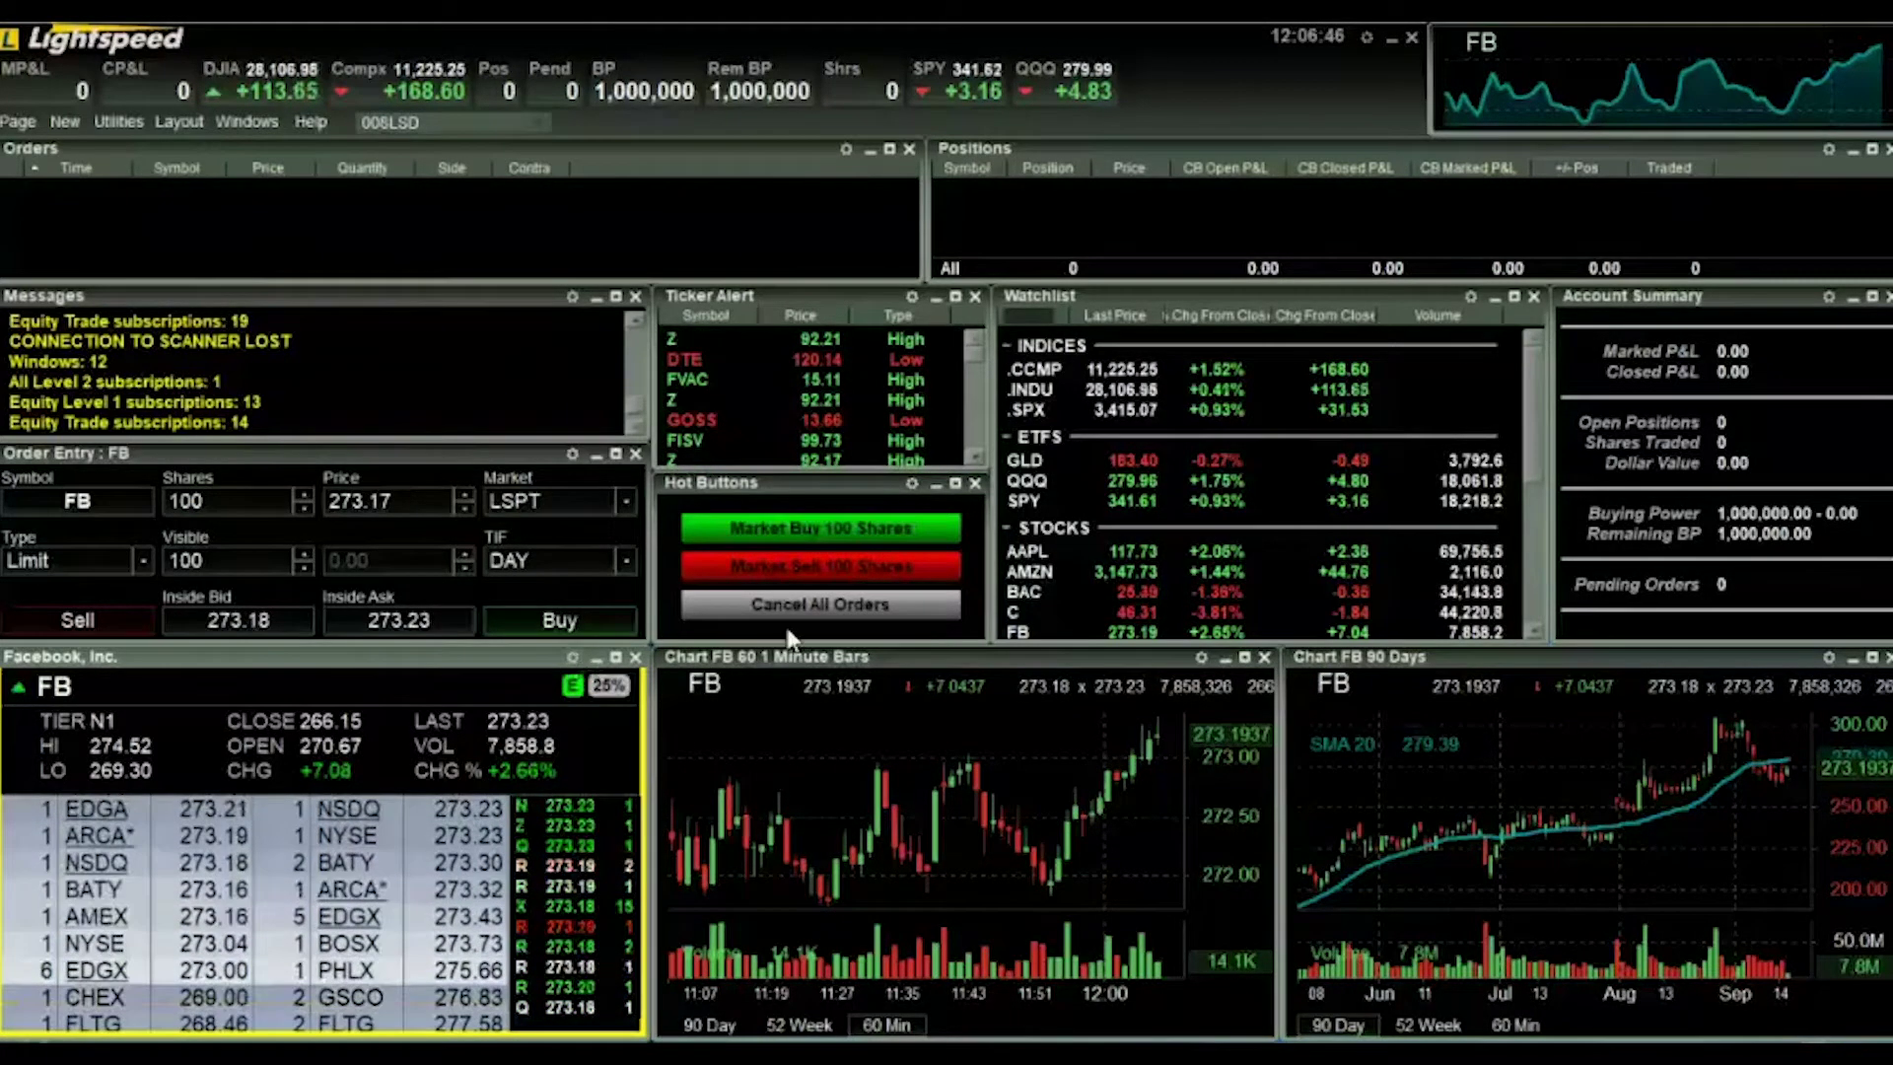
pyautogui.click(1623, 323)
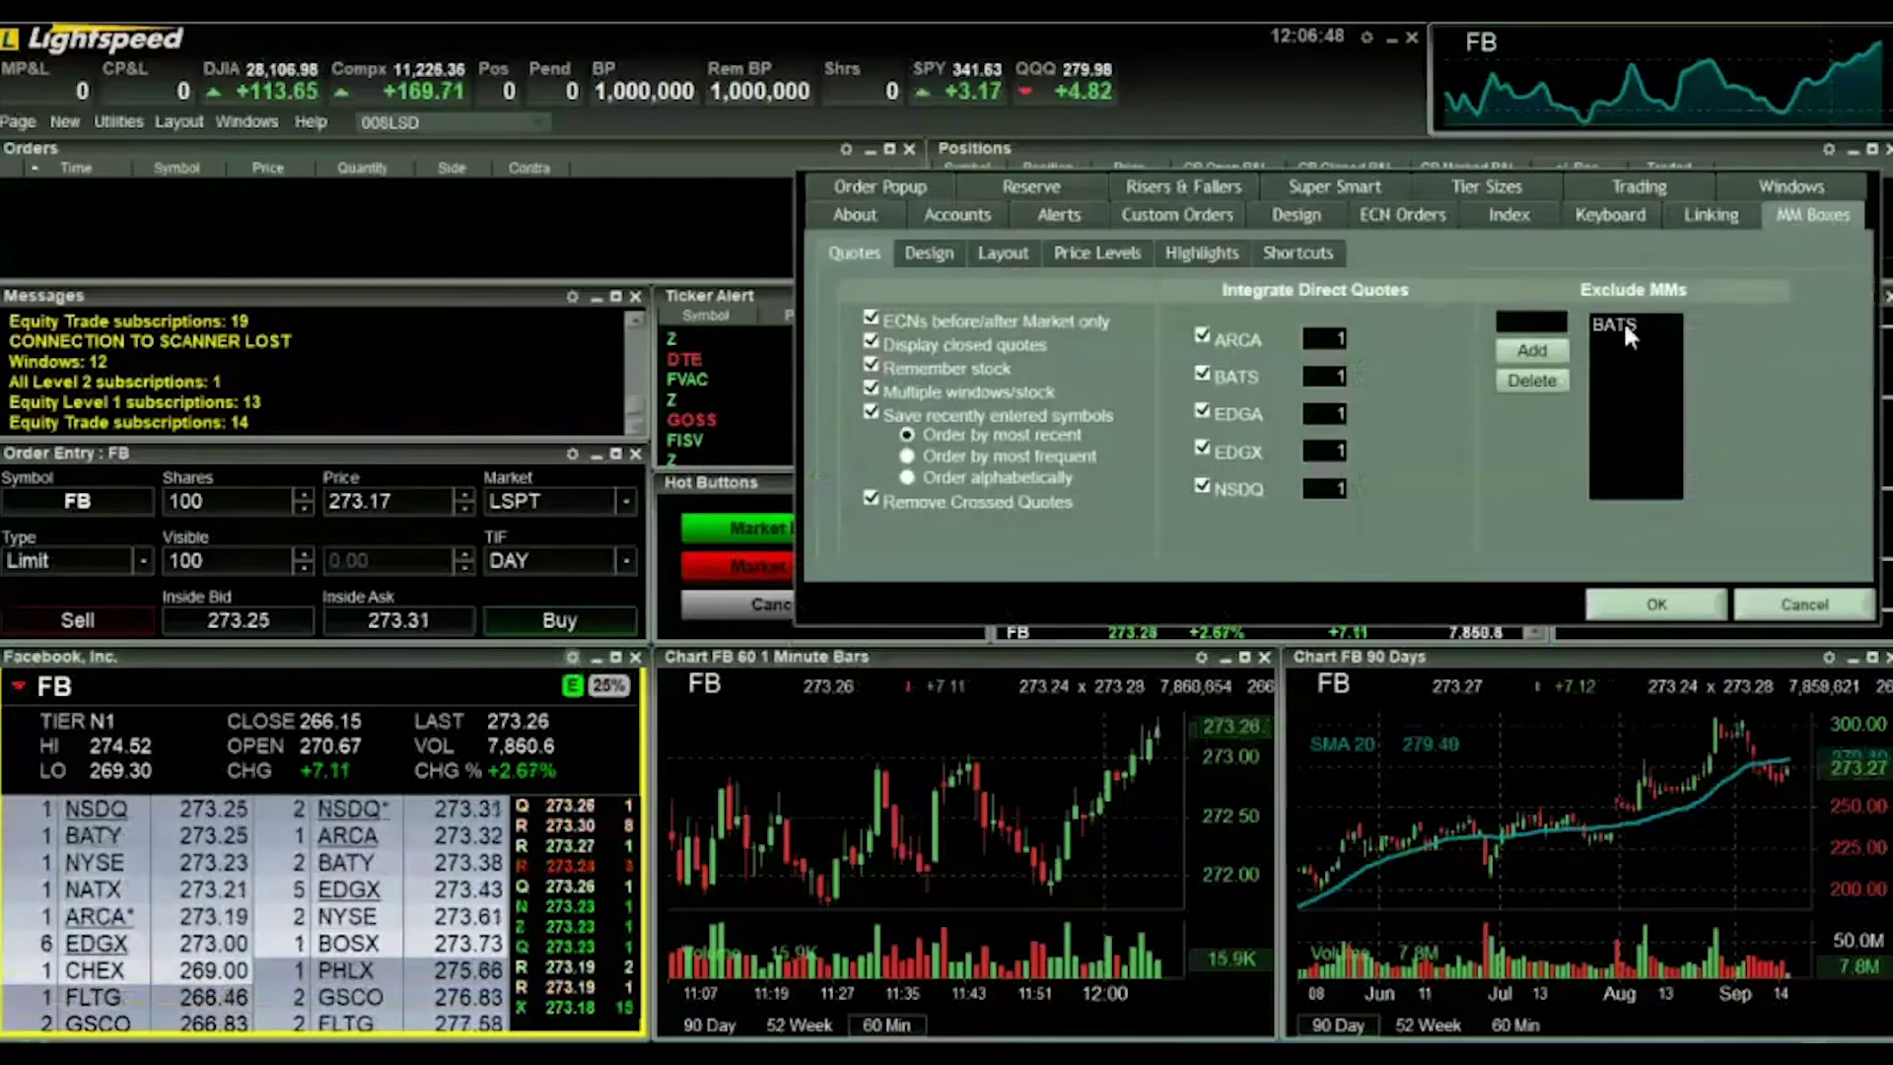
pyautogui.click(1531, 380)
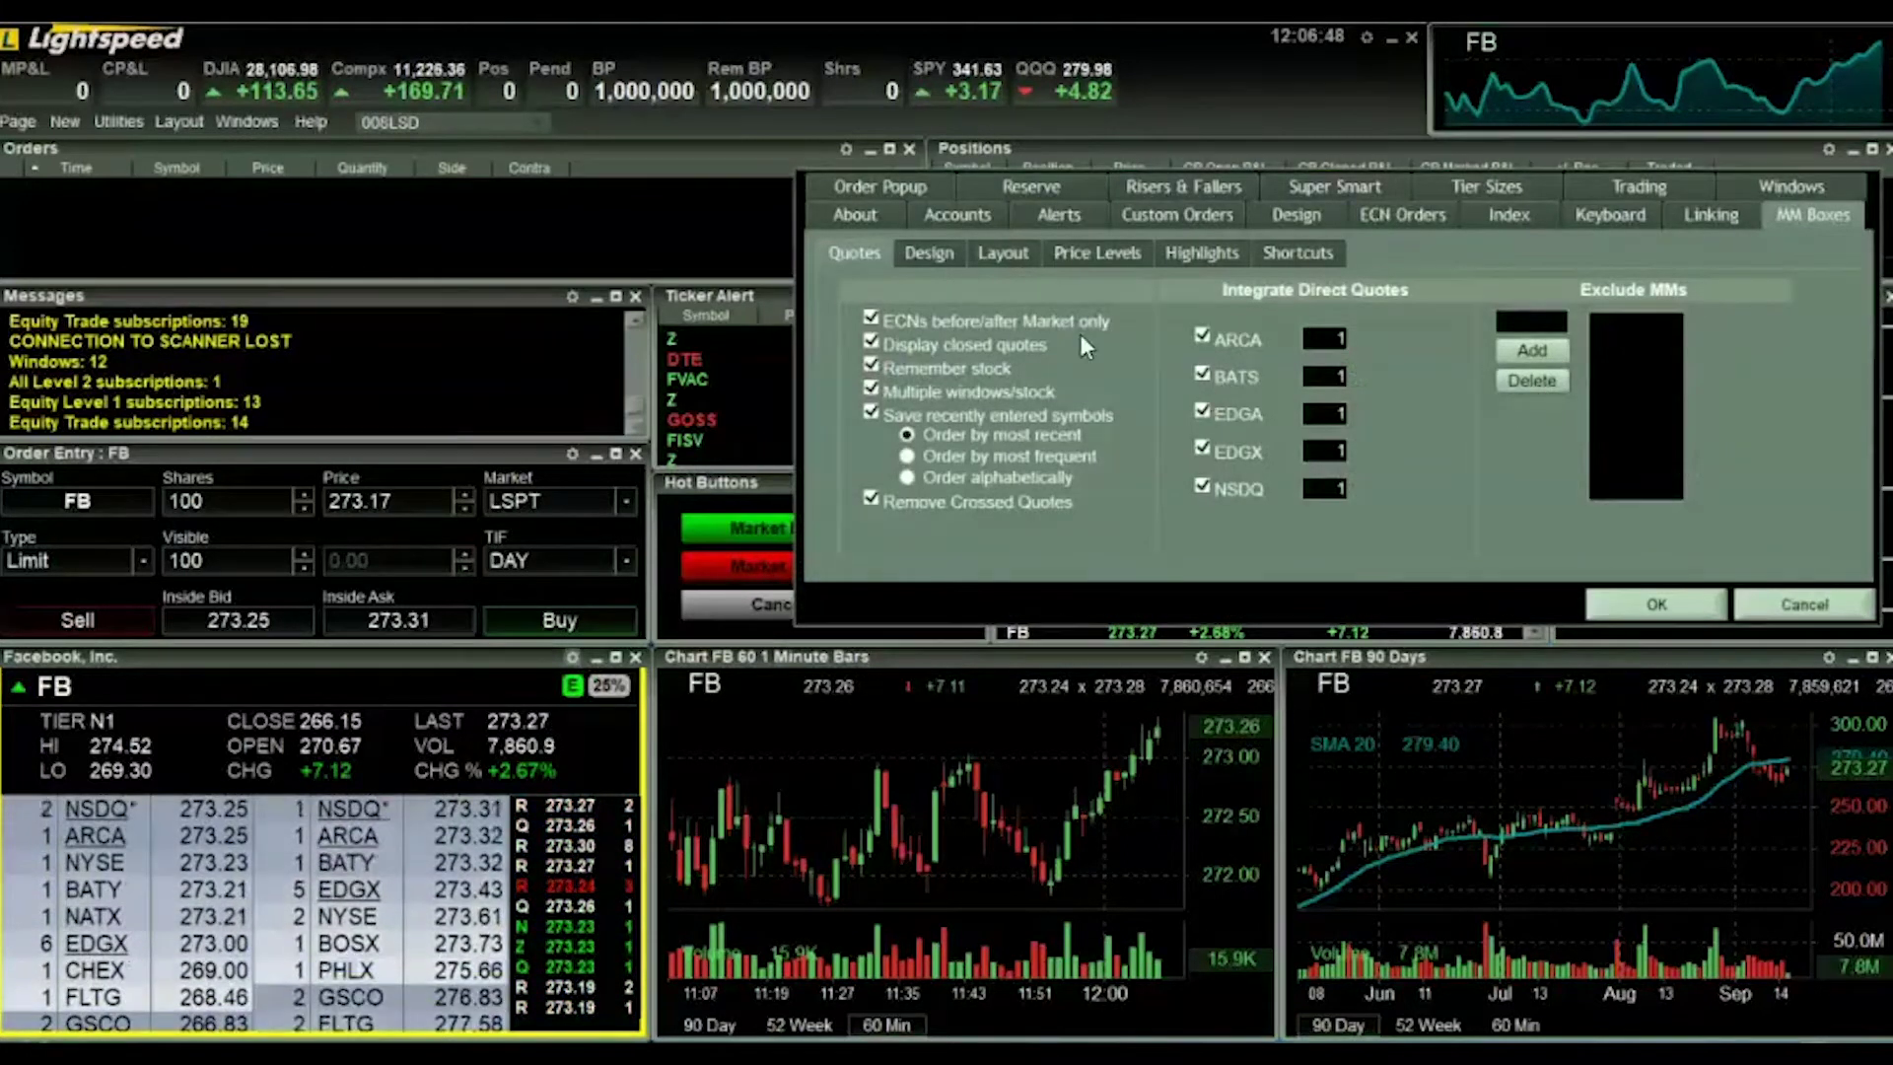
pyautogui.click(1657, 603)
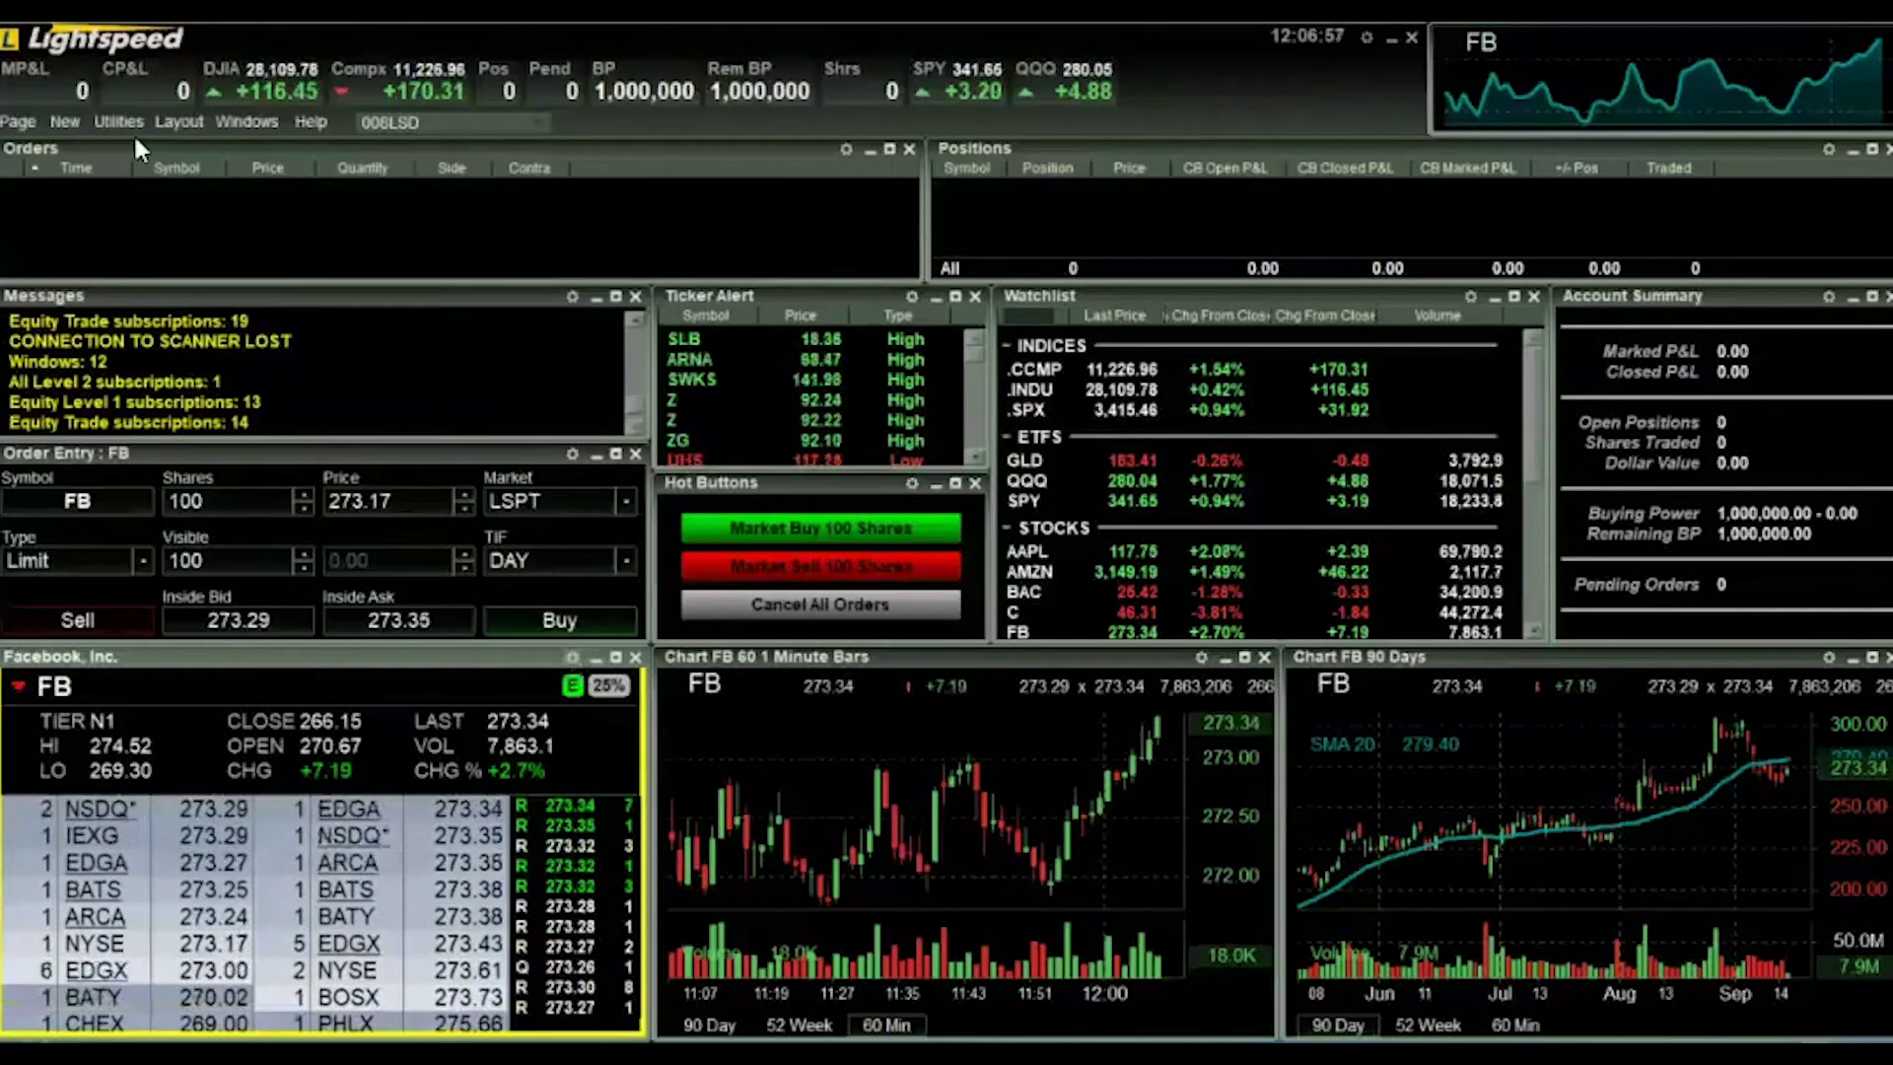
# Step: Open Utilities > Configuration Settings and show the MM Boxes Design options
pyautogui.click(158, 121)
pyautogui.moveTo(105, 121)
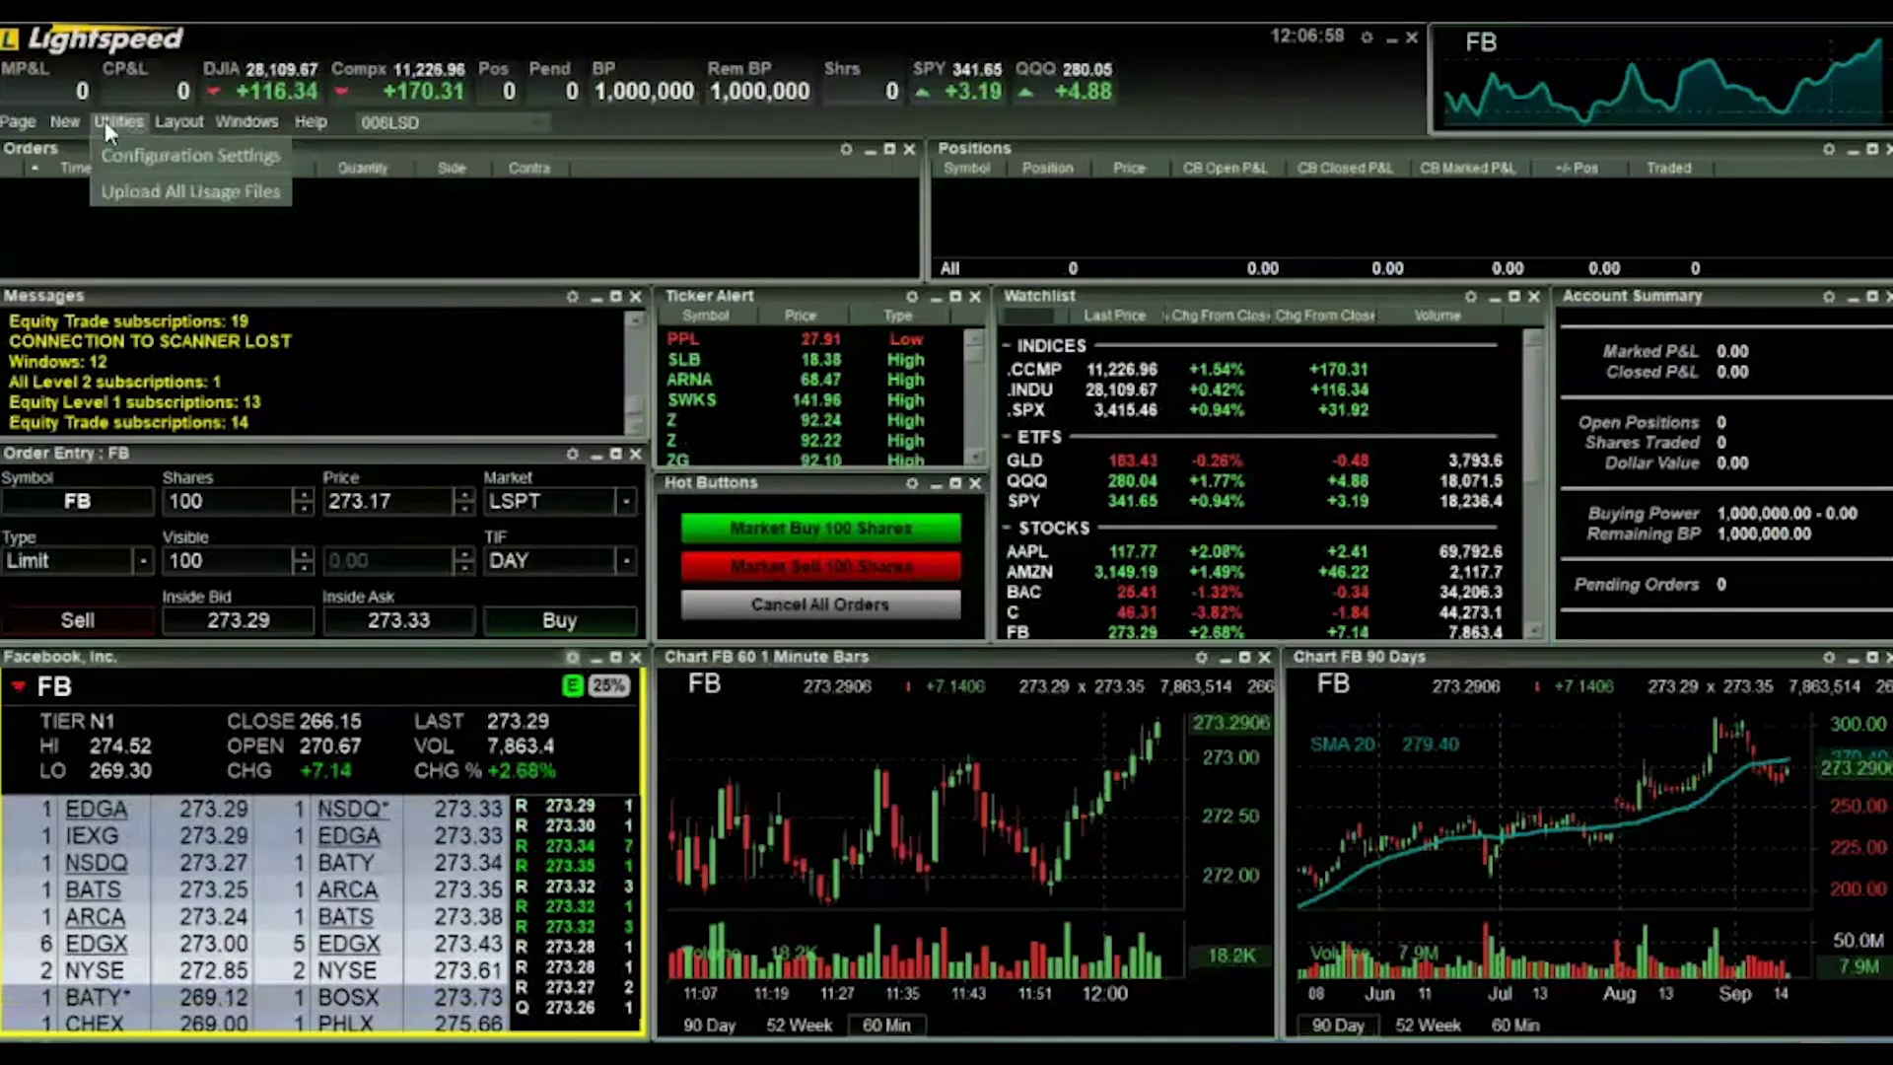
pyautogui.click(197, 158)
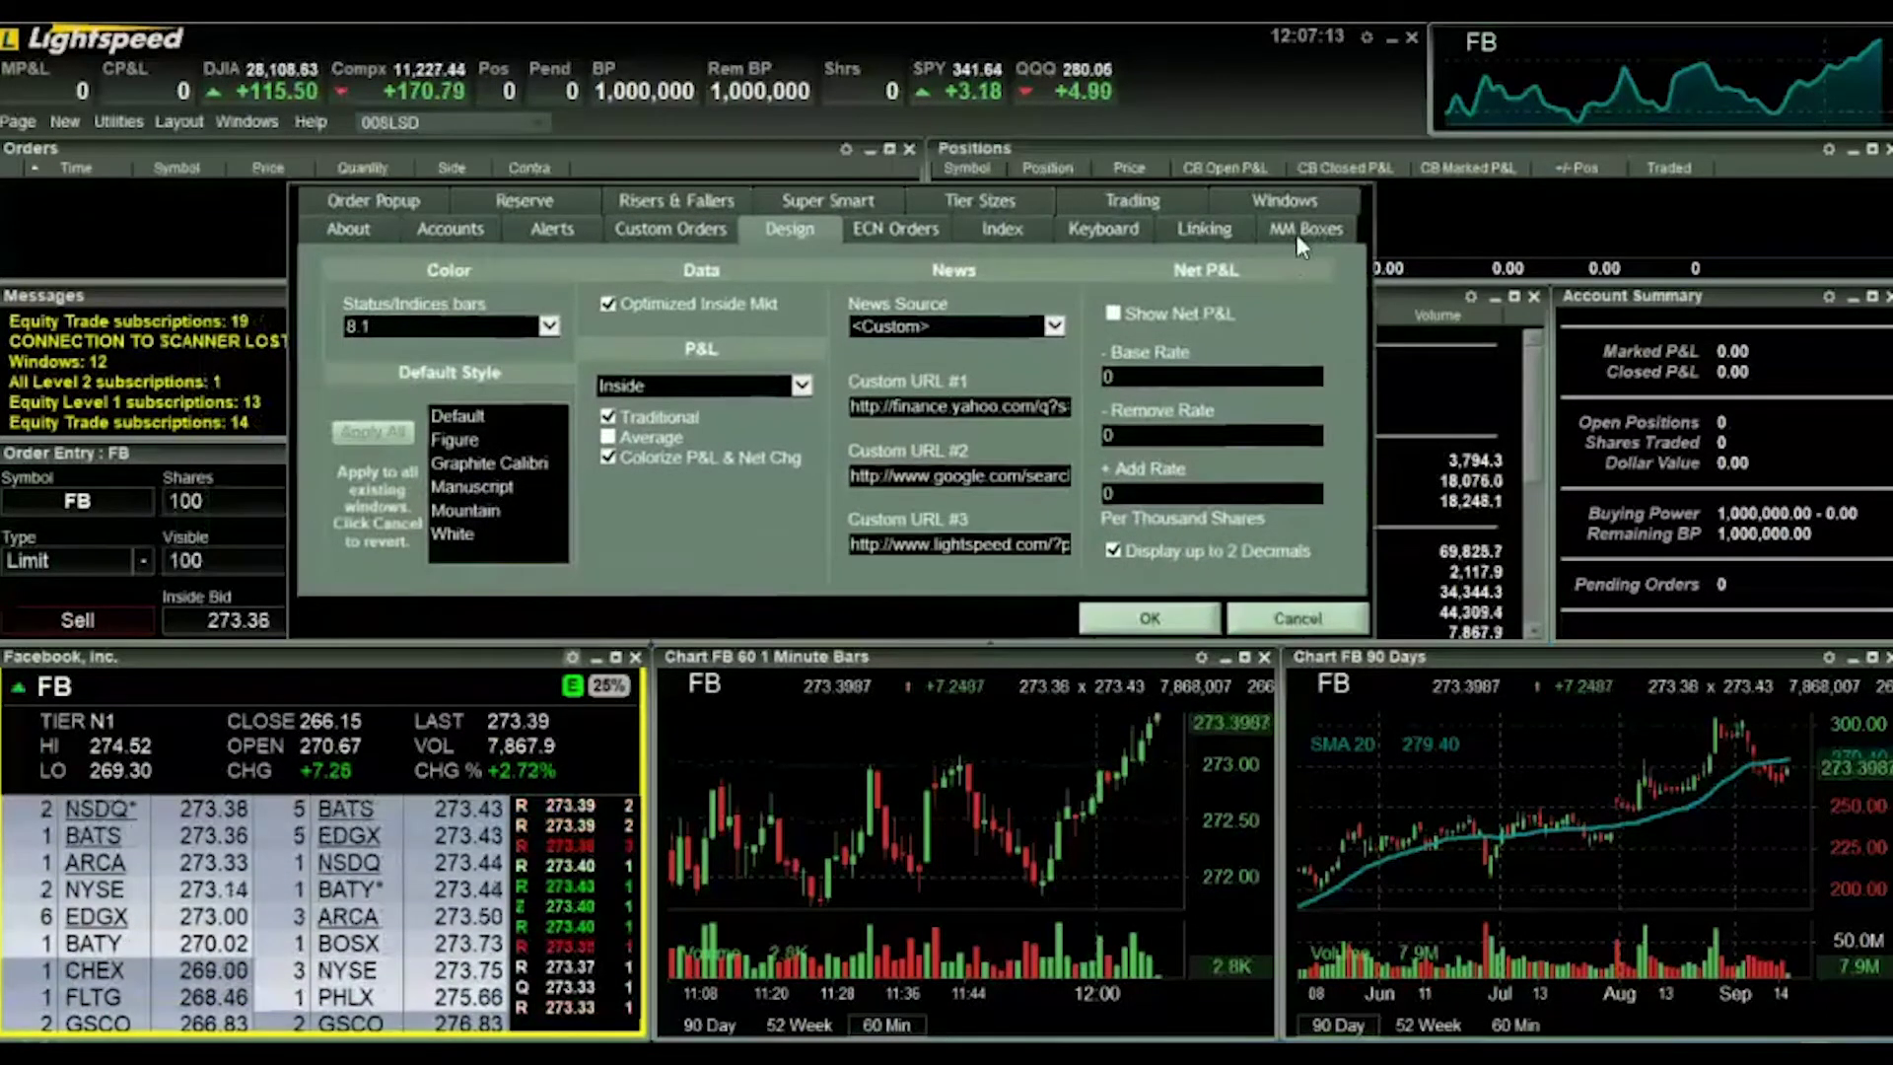
pyautogui.click(1305, 235)
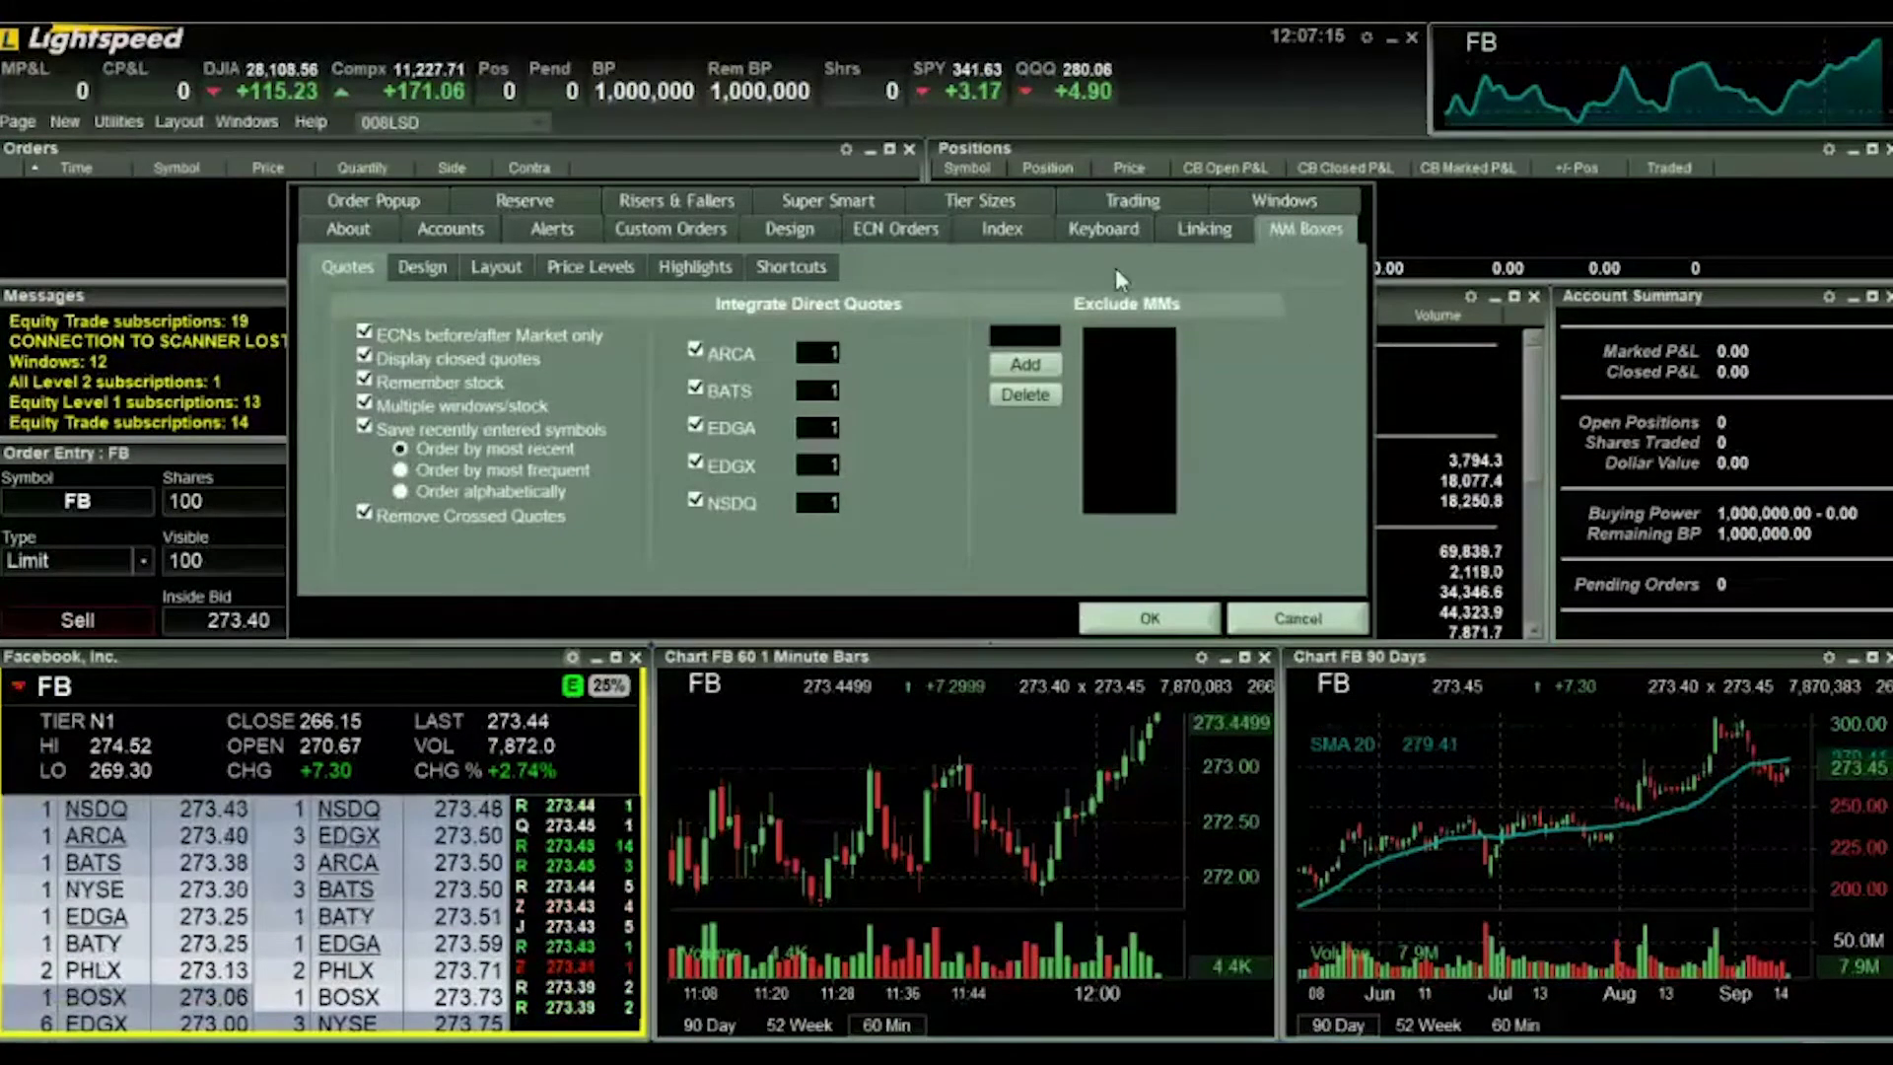
pyautogui.click(394, 262)
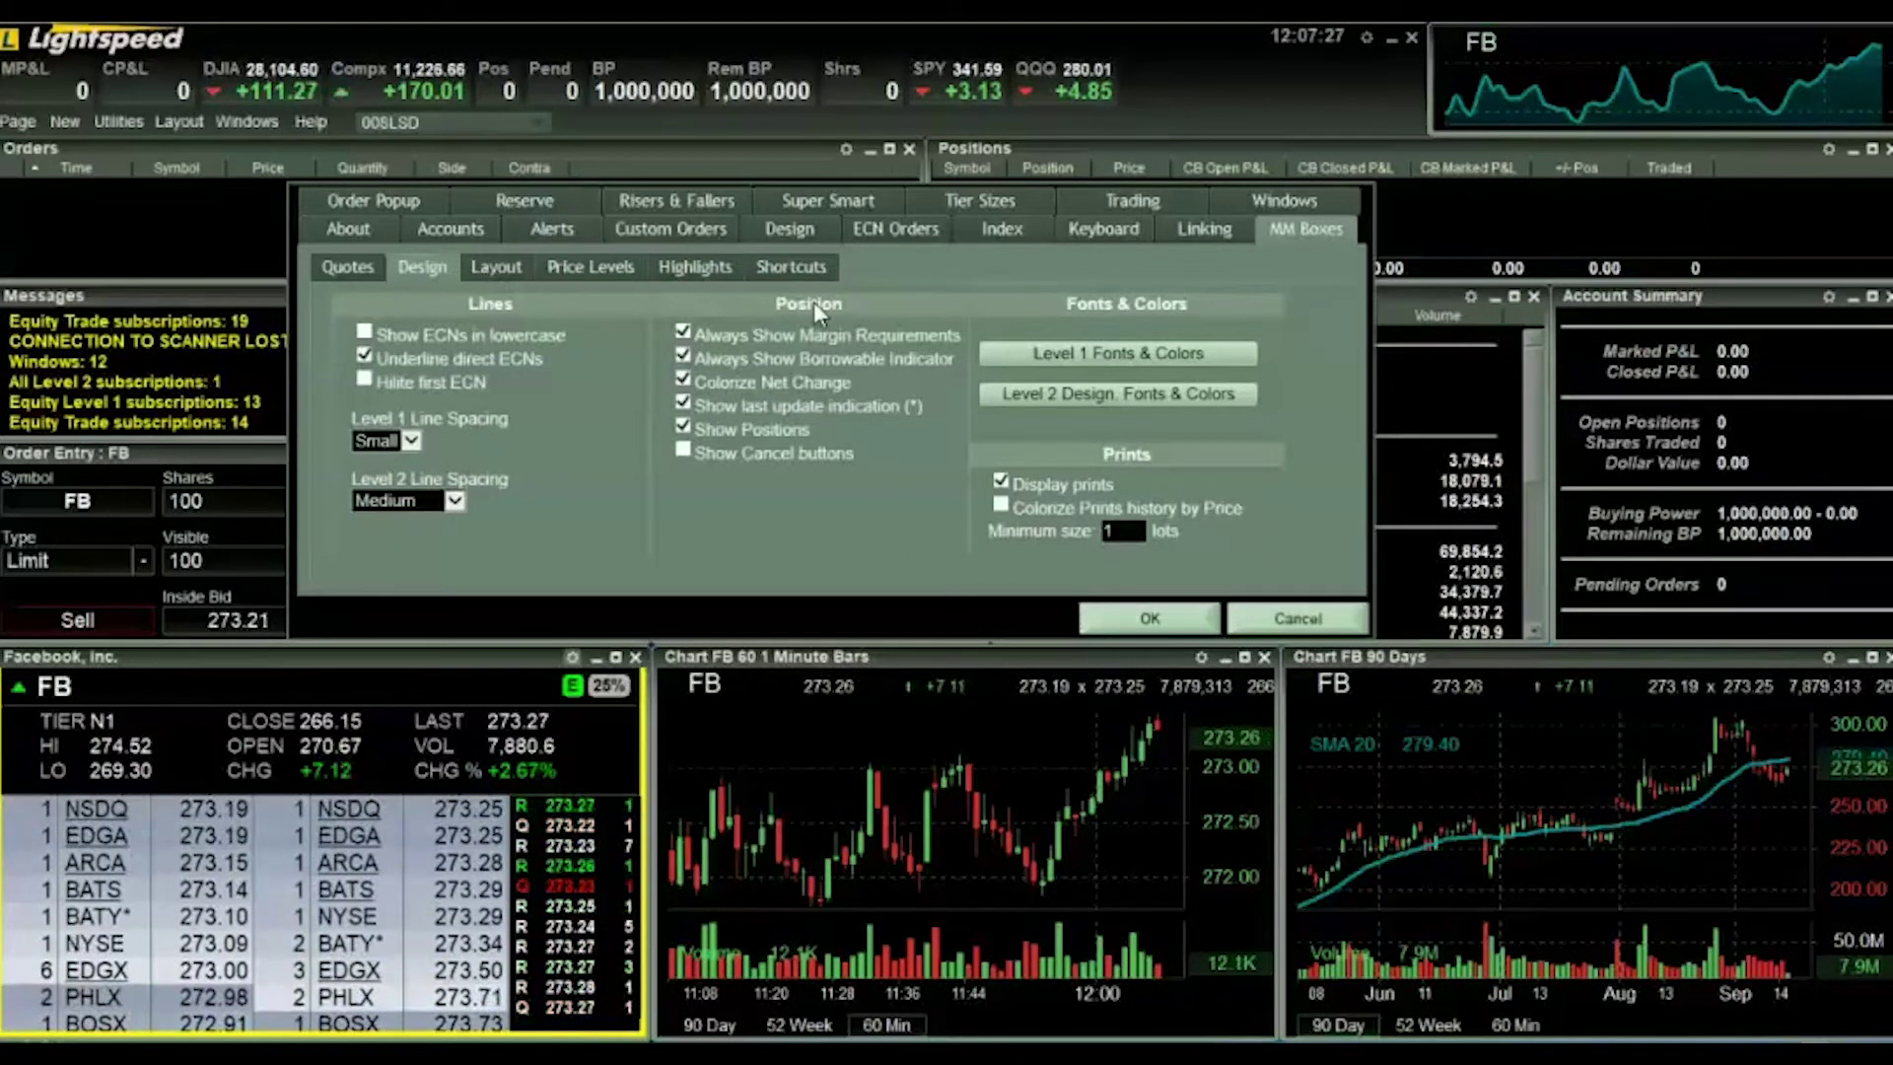
# Step: In Level 2 Fonts & Colors, make Market maker column 1 and Quantity column 2
pyautogui.click(1102, 394)
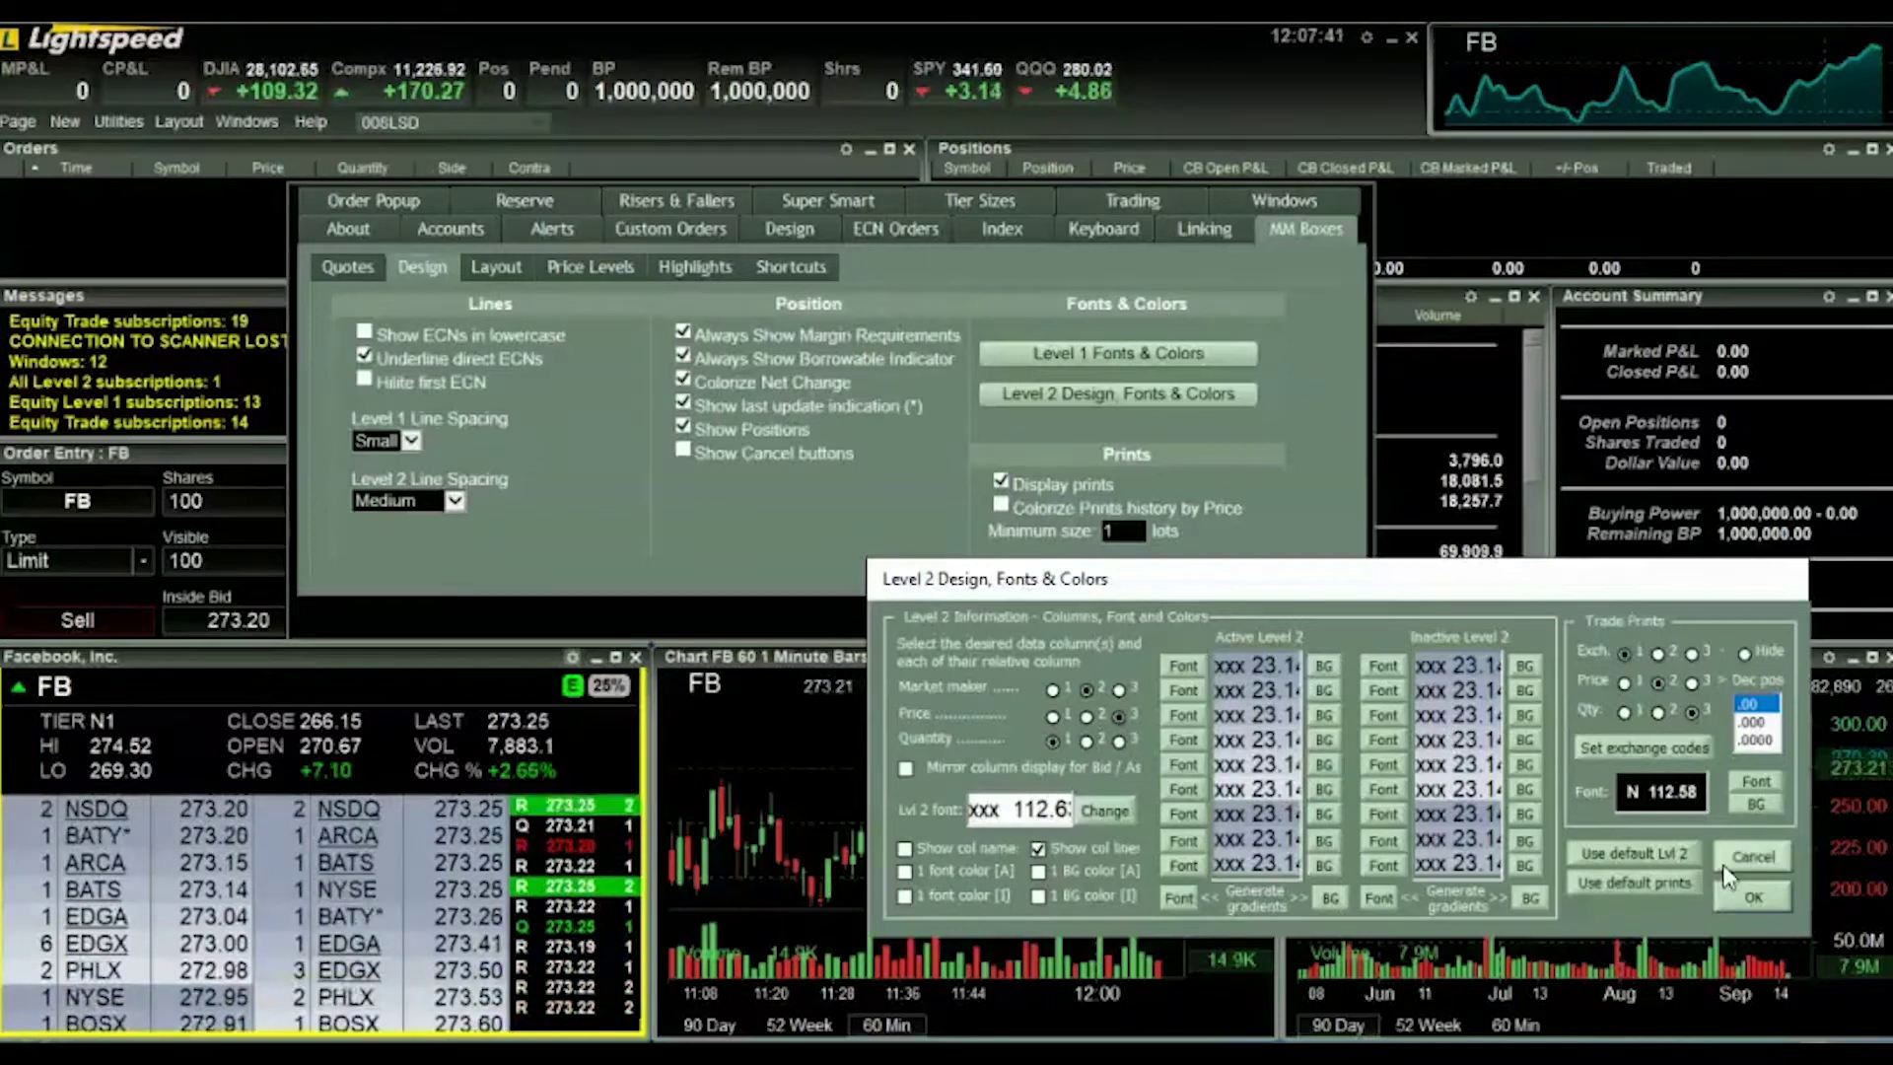
pyautogui.click(1053, 689)
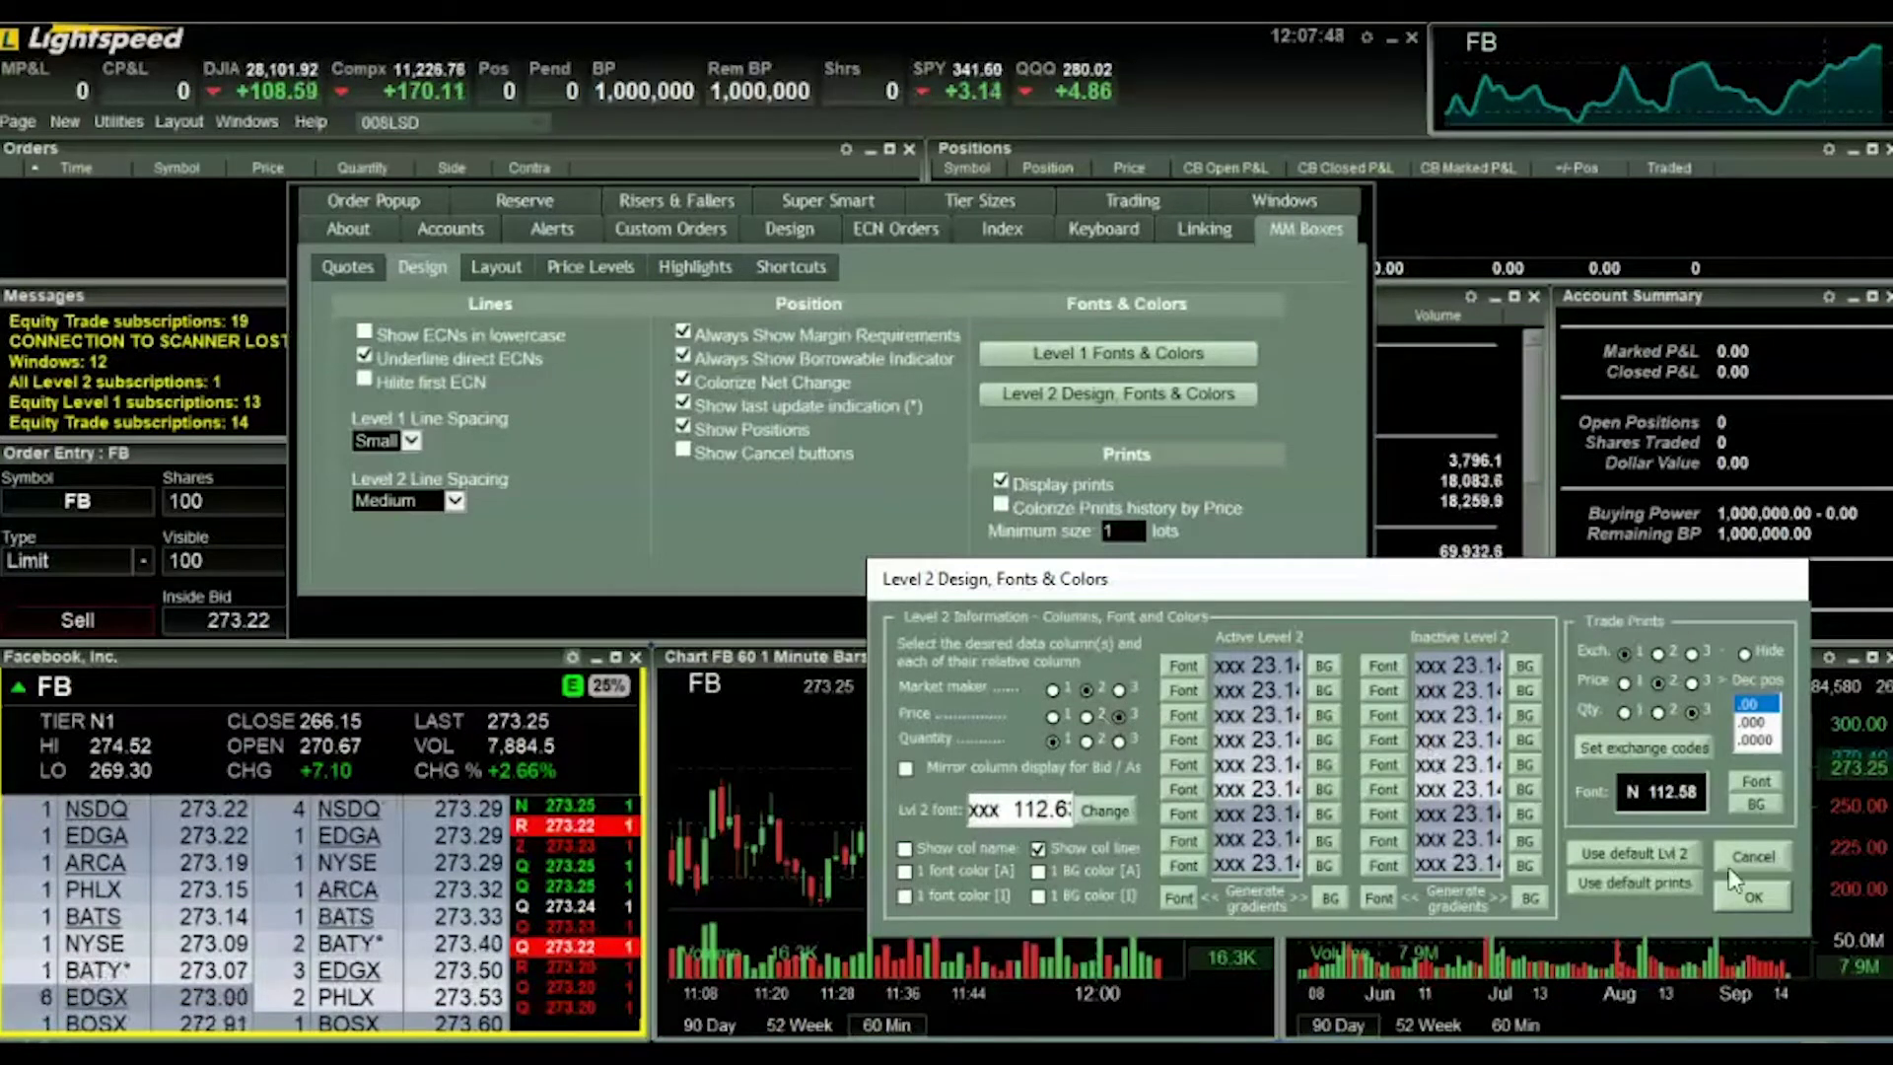
pyautogui.click(1748, 897)
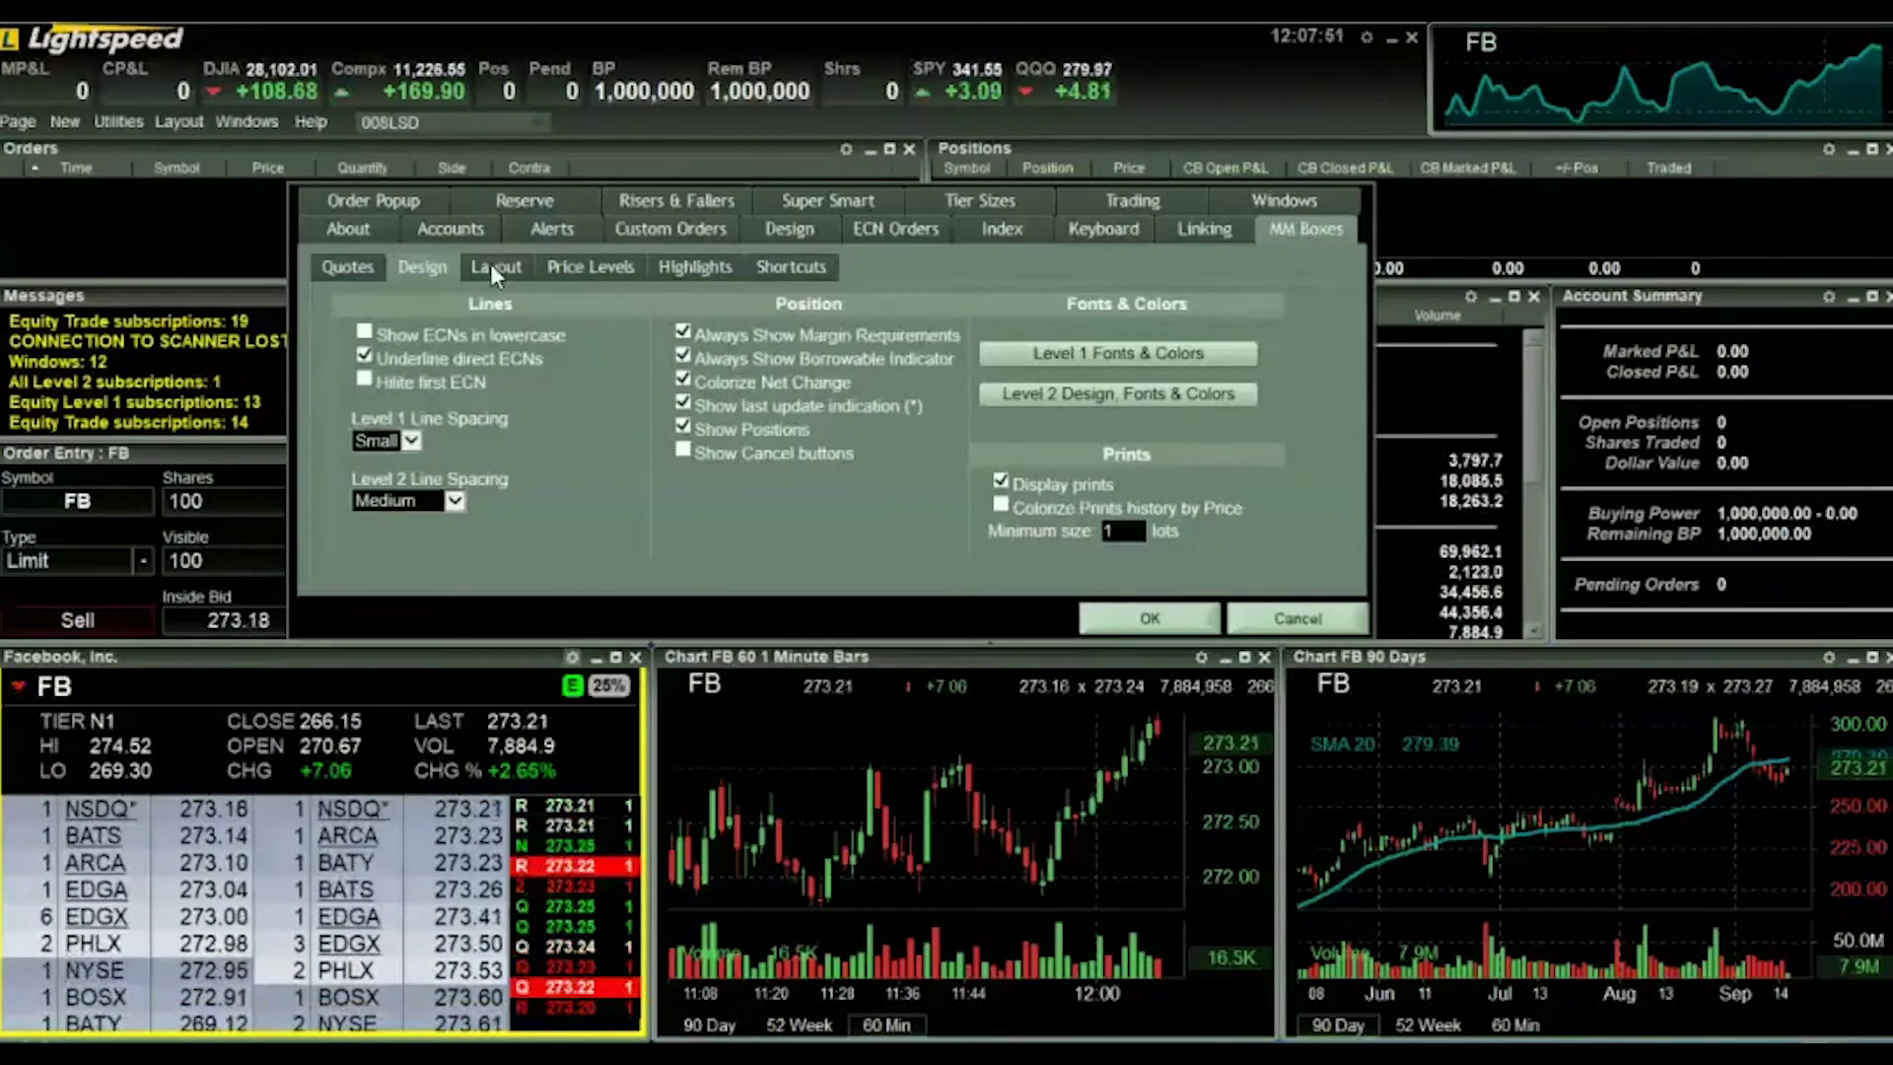
# Step: Review the Level 1 Fonts & Colors settings, then show the MM Boxes Layout options
pyautogui.click(1138, 355)
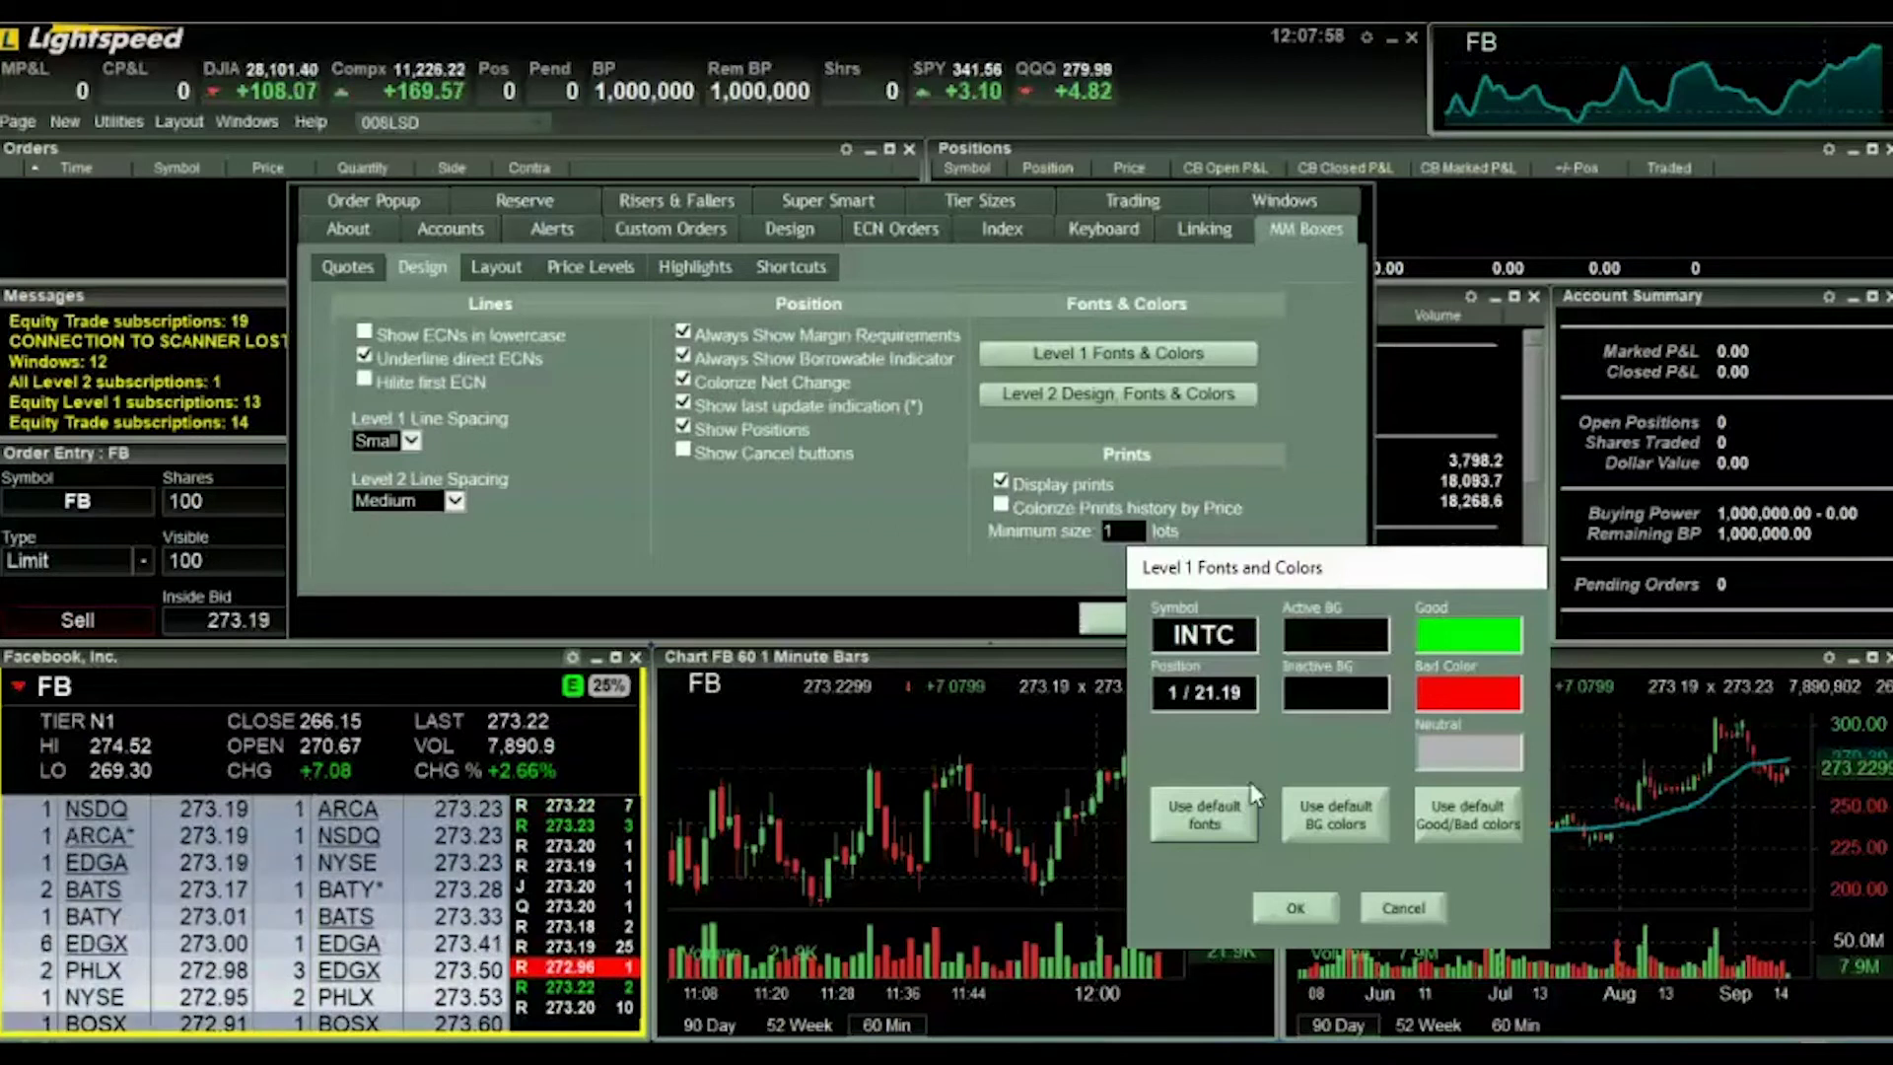
pyautogui.click(1293, 910)
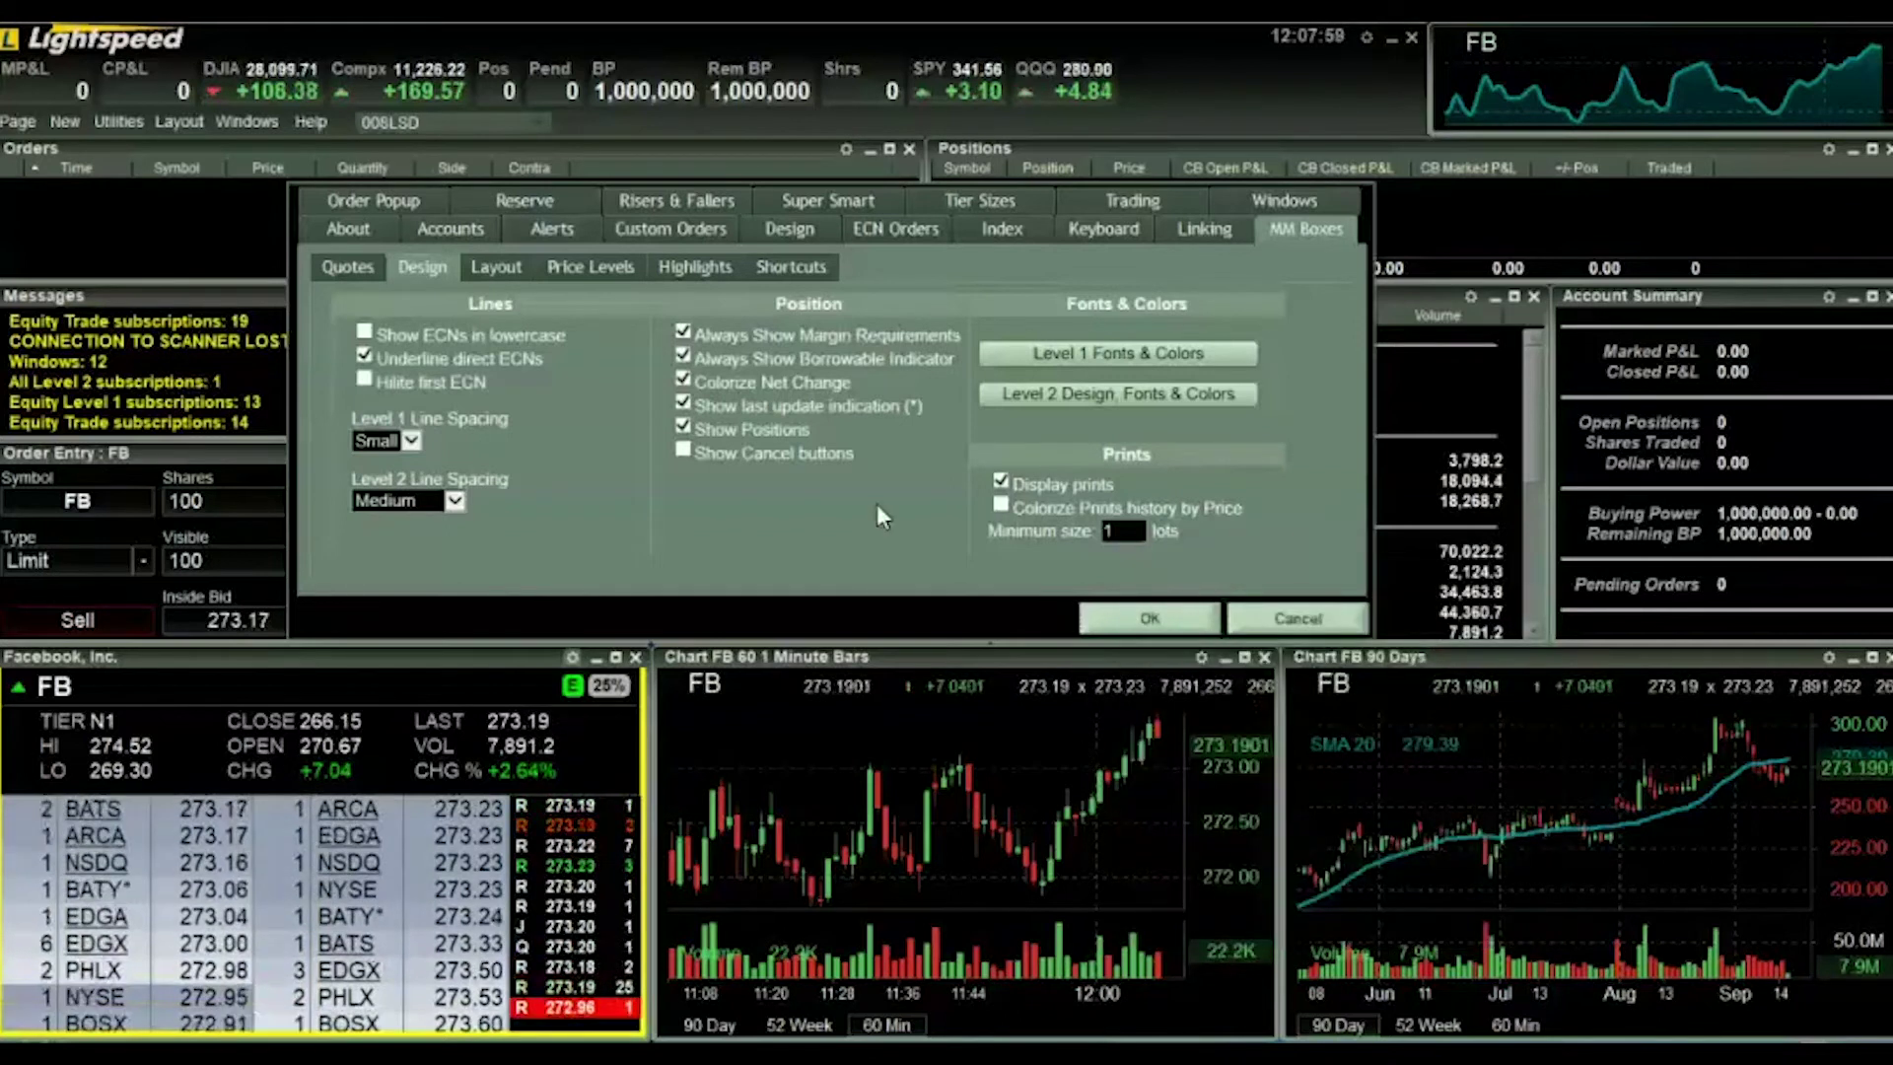
pyautogui.click(480, 269)
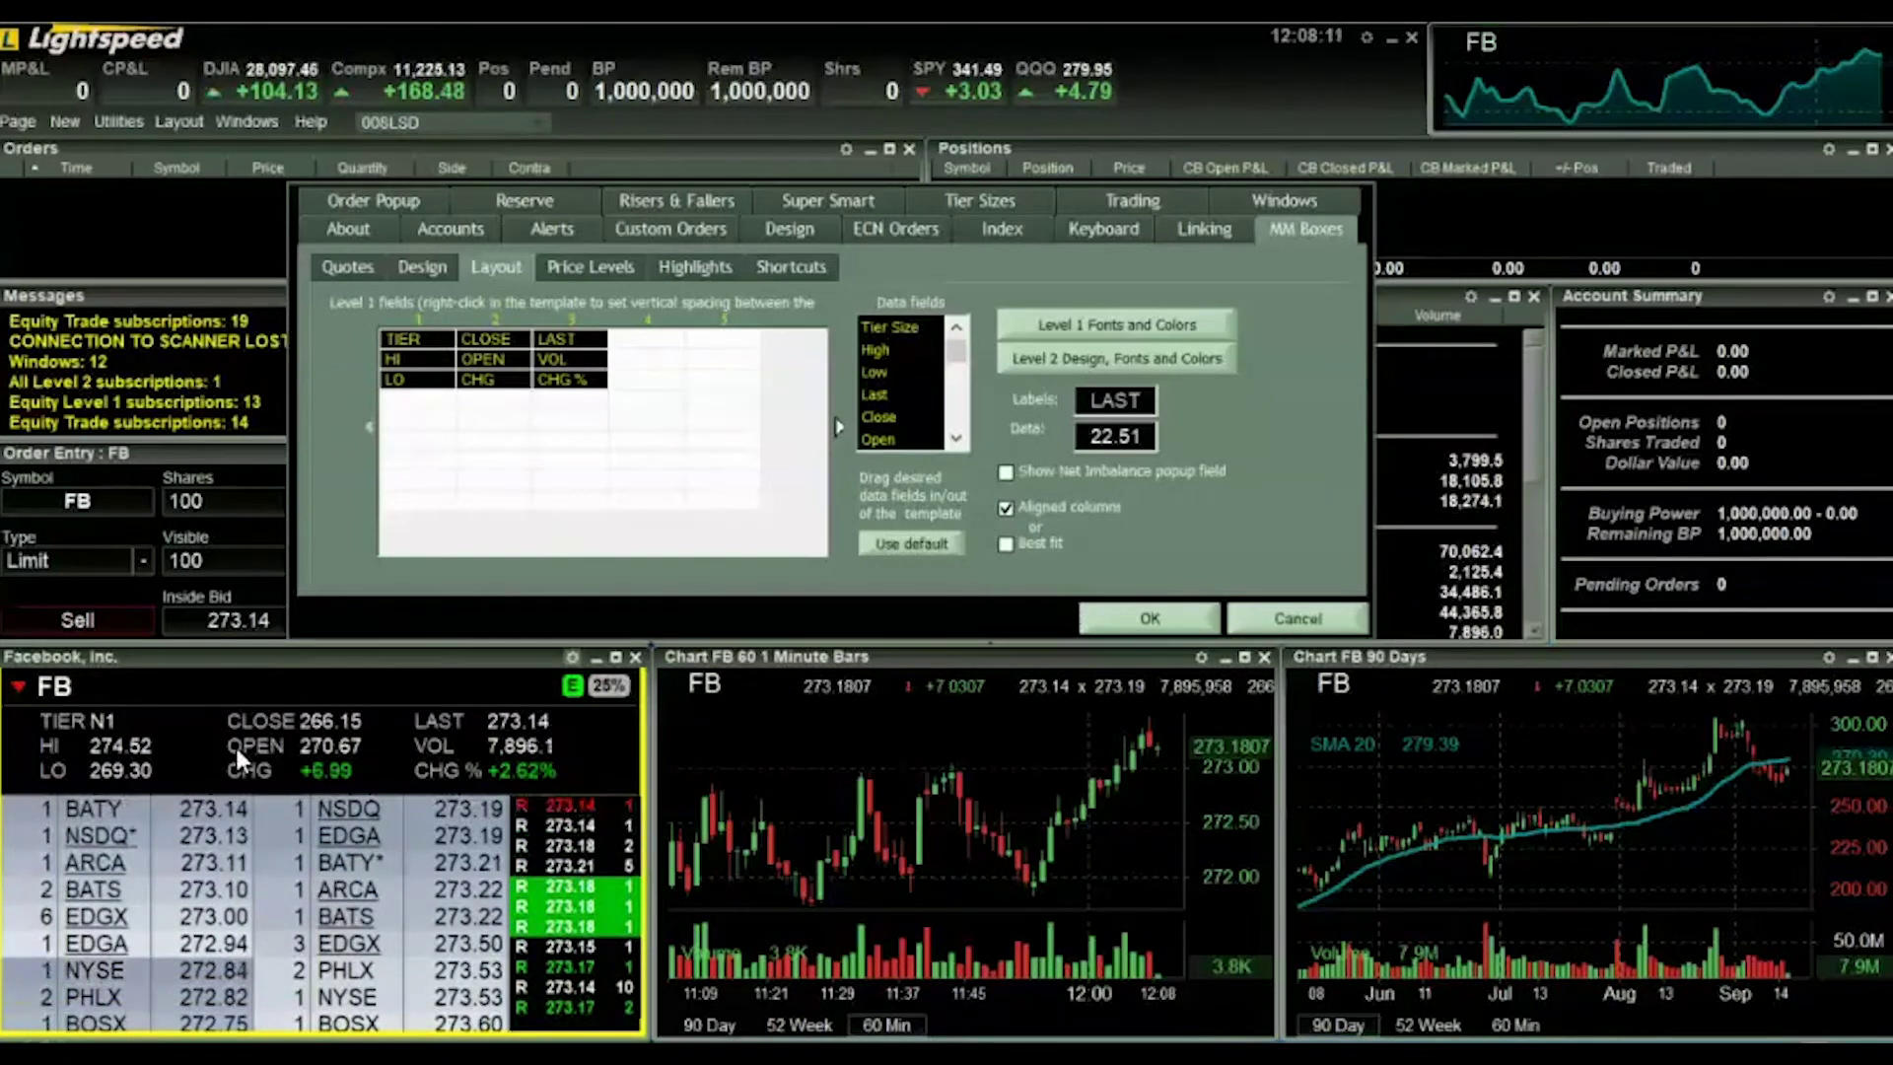
pyautogui.moveTo(951, 353)
pyautogui.mouseDown()
pyautogui.moveTo(962, 385)
pyautogui.moveTo(957, 353)
pyautogui.mouseUp()
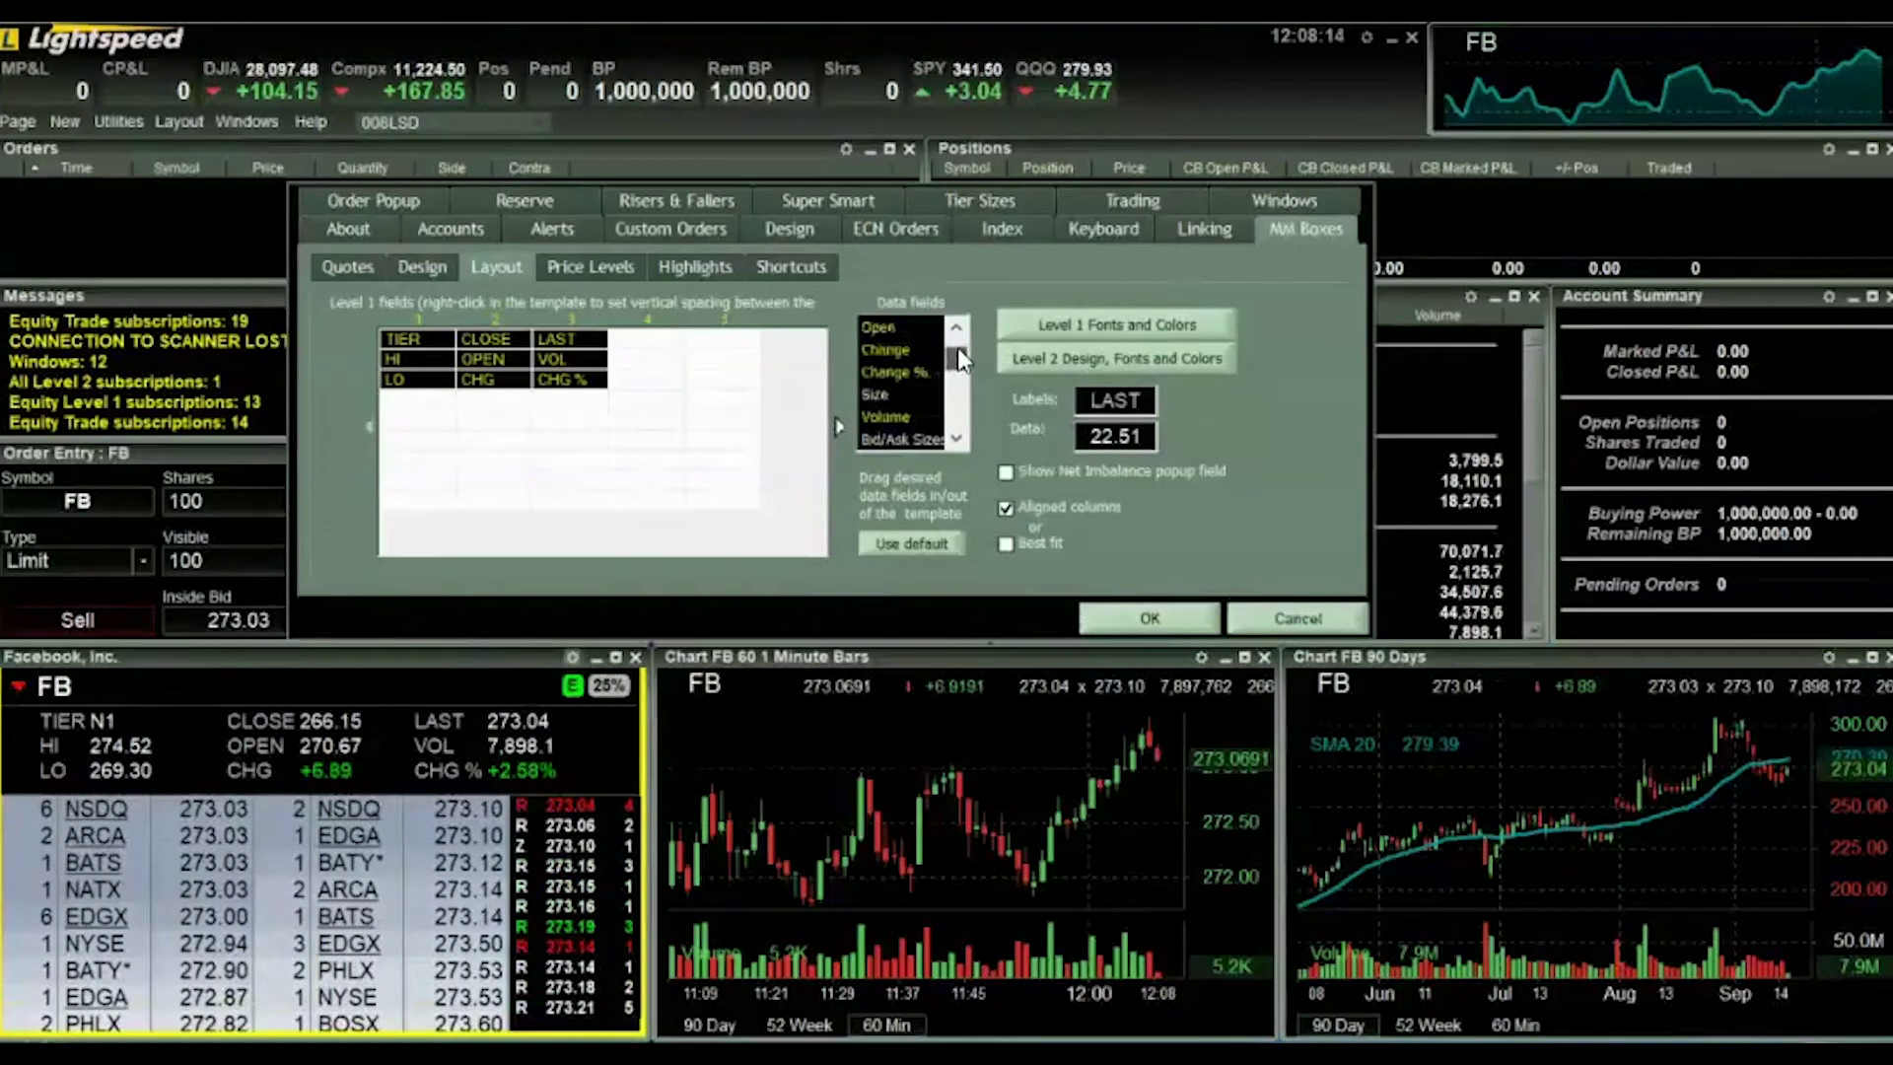
pyautogui.scroll(-5, 913, 380)
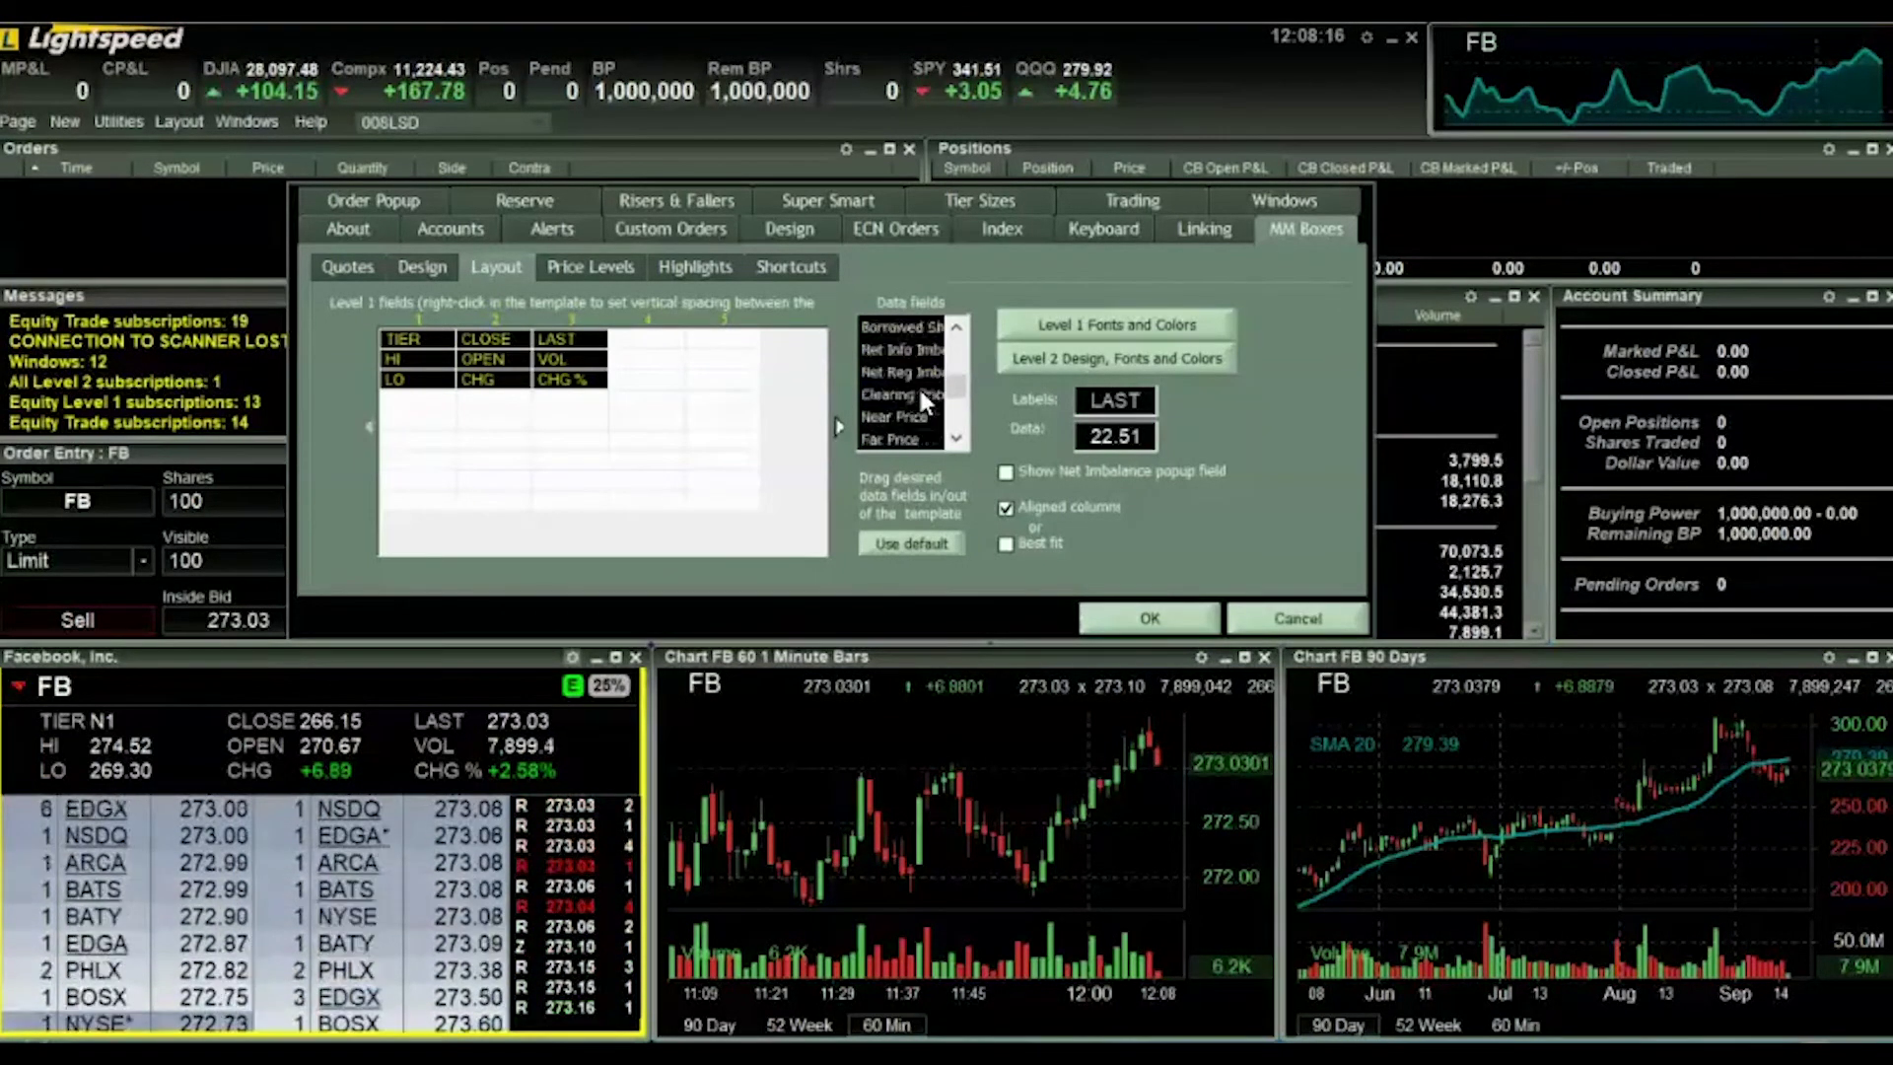
pyautogui.scroll(-4, 919, 388)
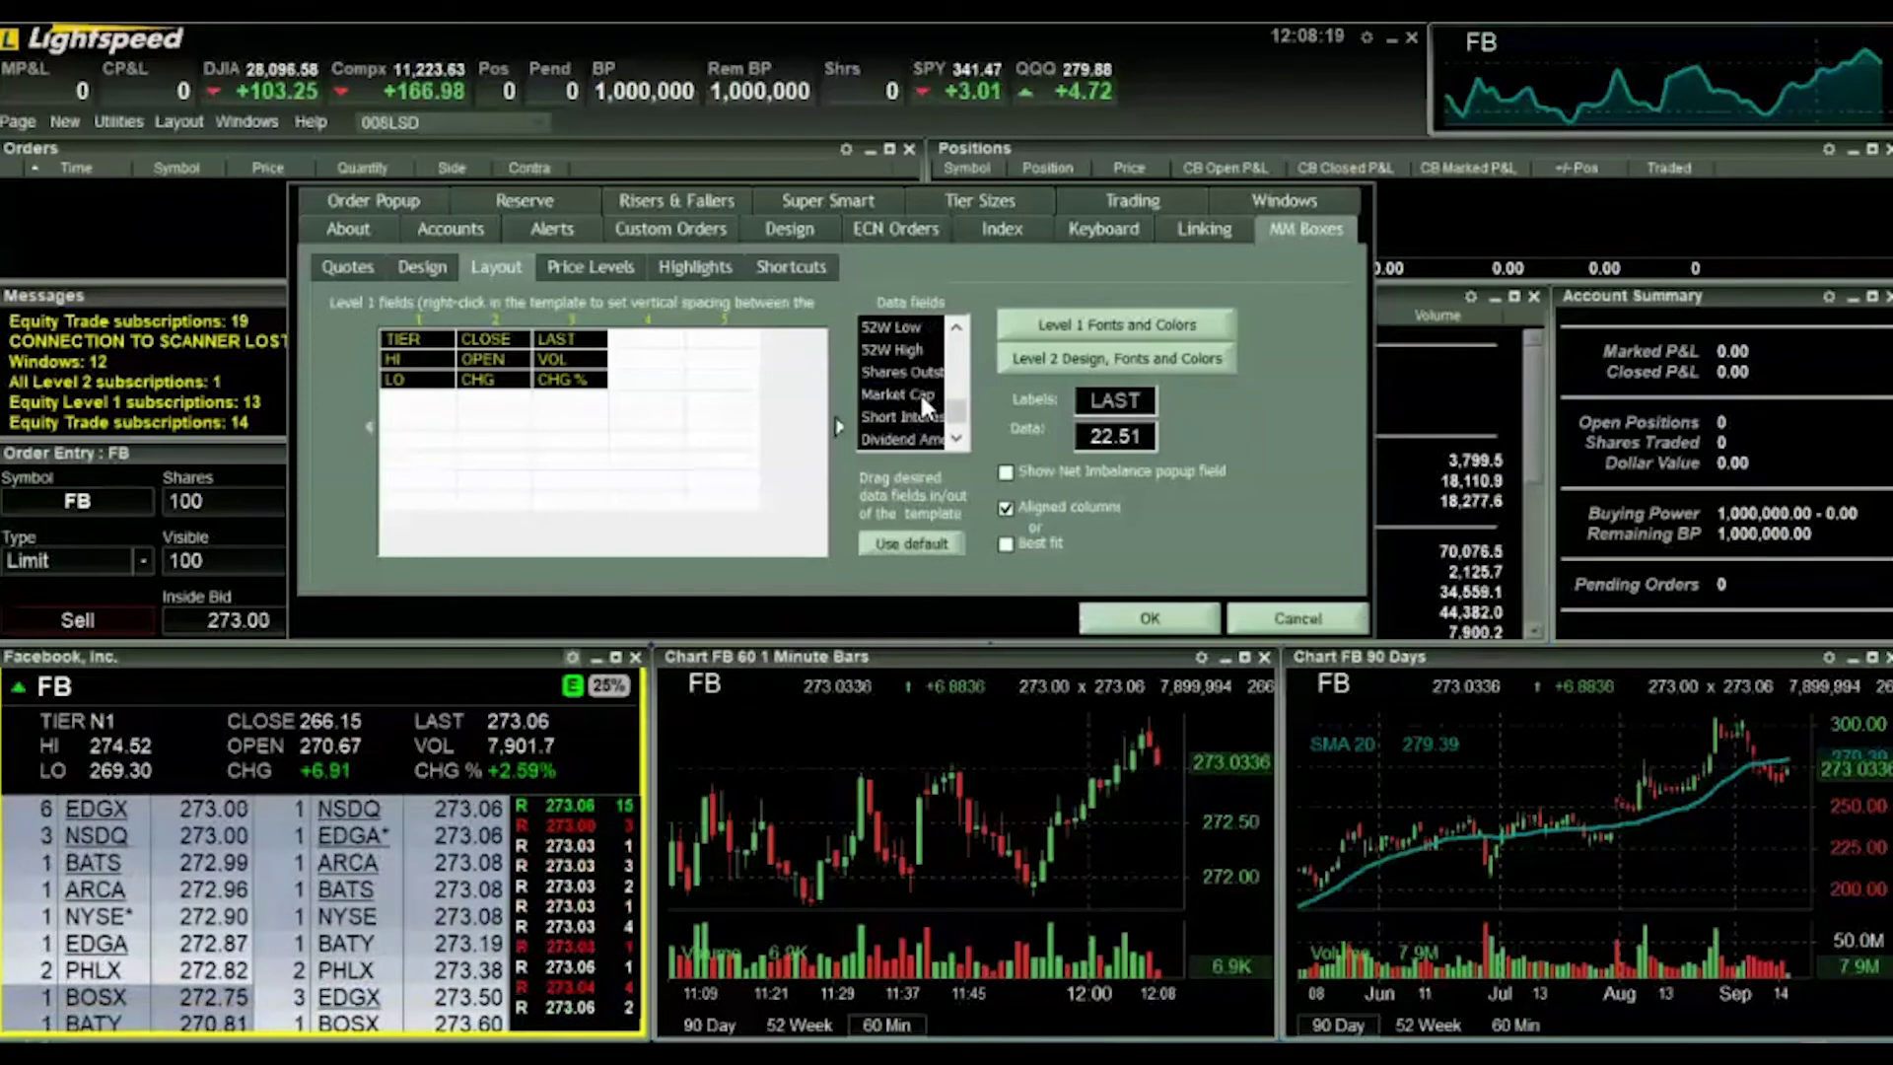
pyautogui.scroll(1, 914, 399)
pyautogui.scroll(10, 914, 405)
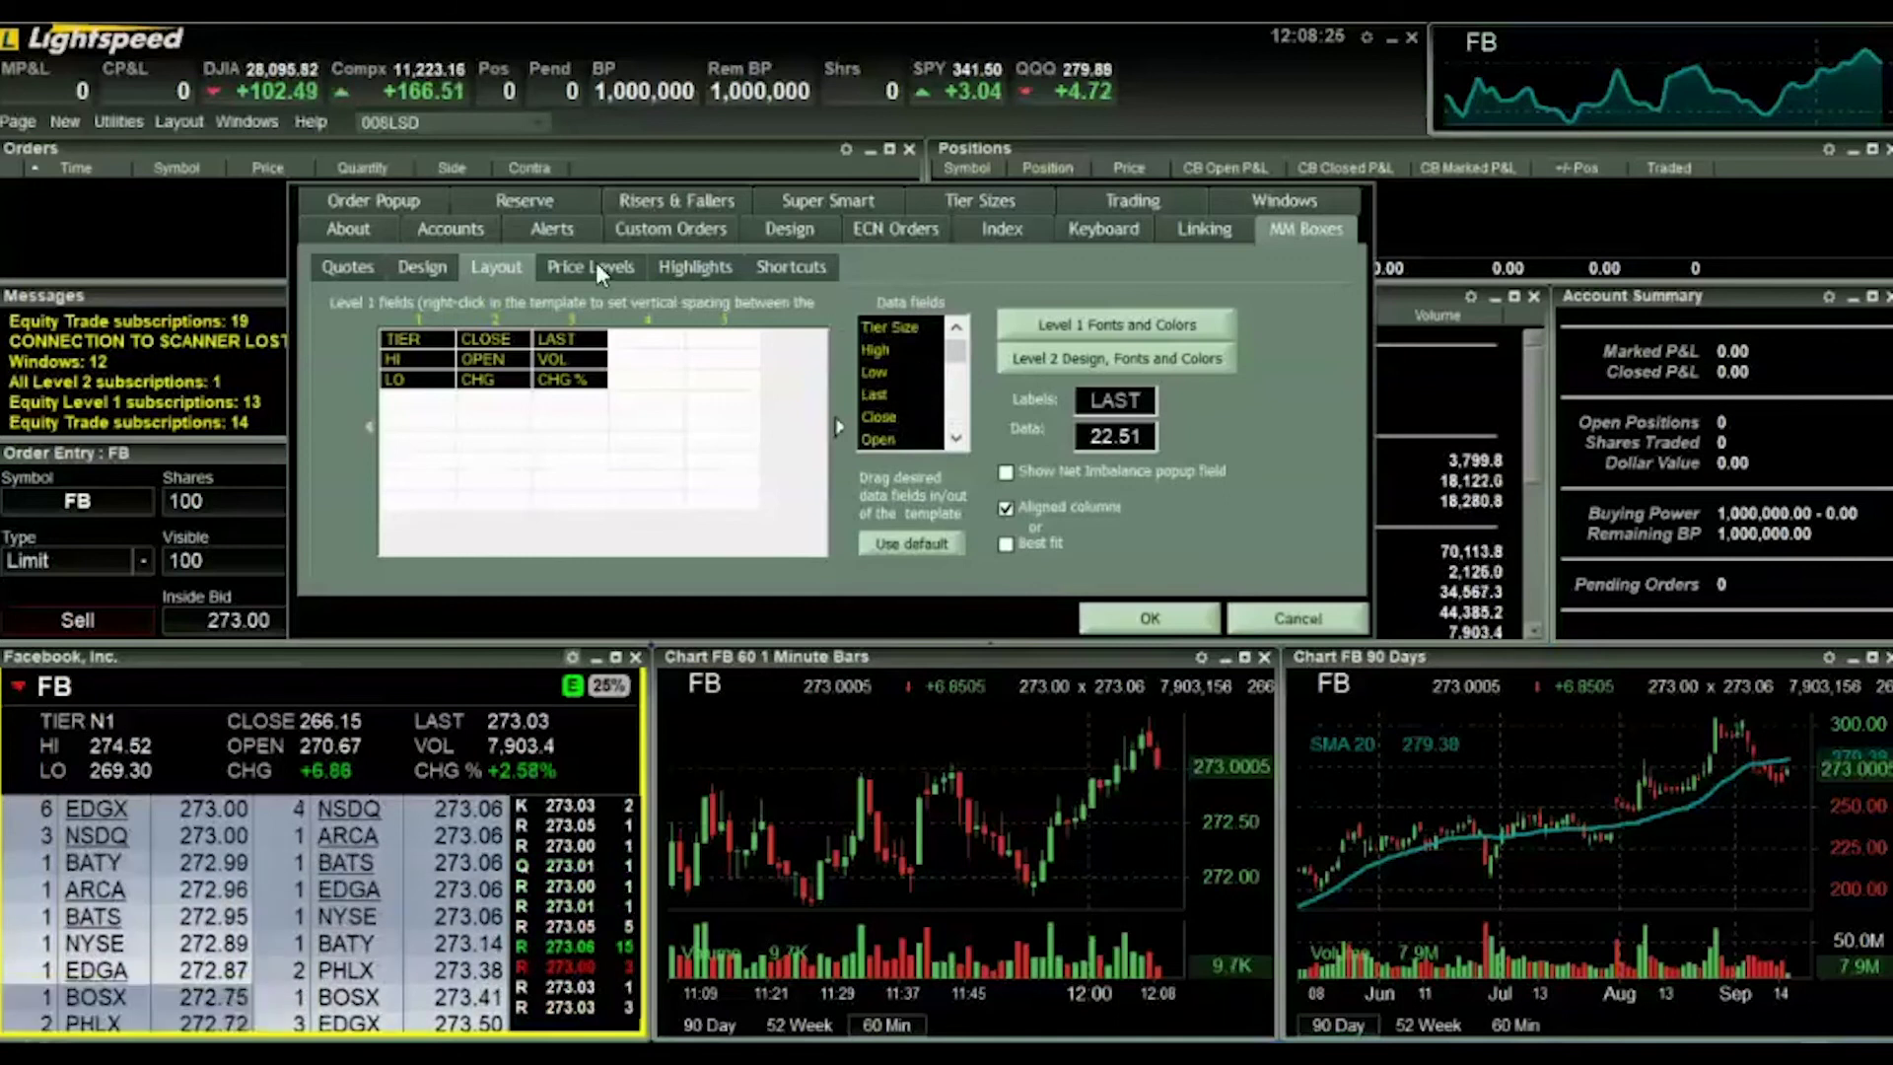
# Step: Step through the Design, Layout, Price Levels and Shortcuts sub-tabs, then confirm with OK
pyautogui.click(420, 266)
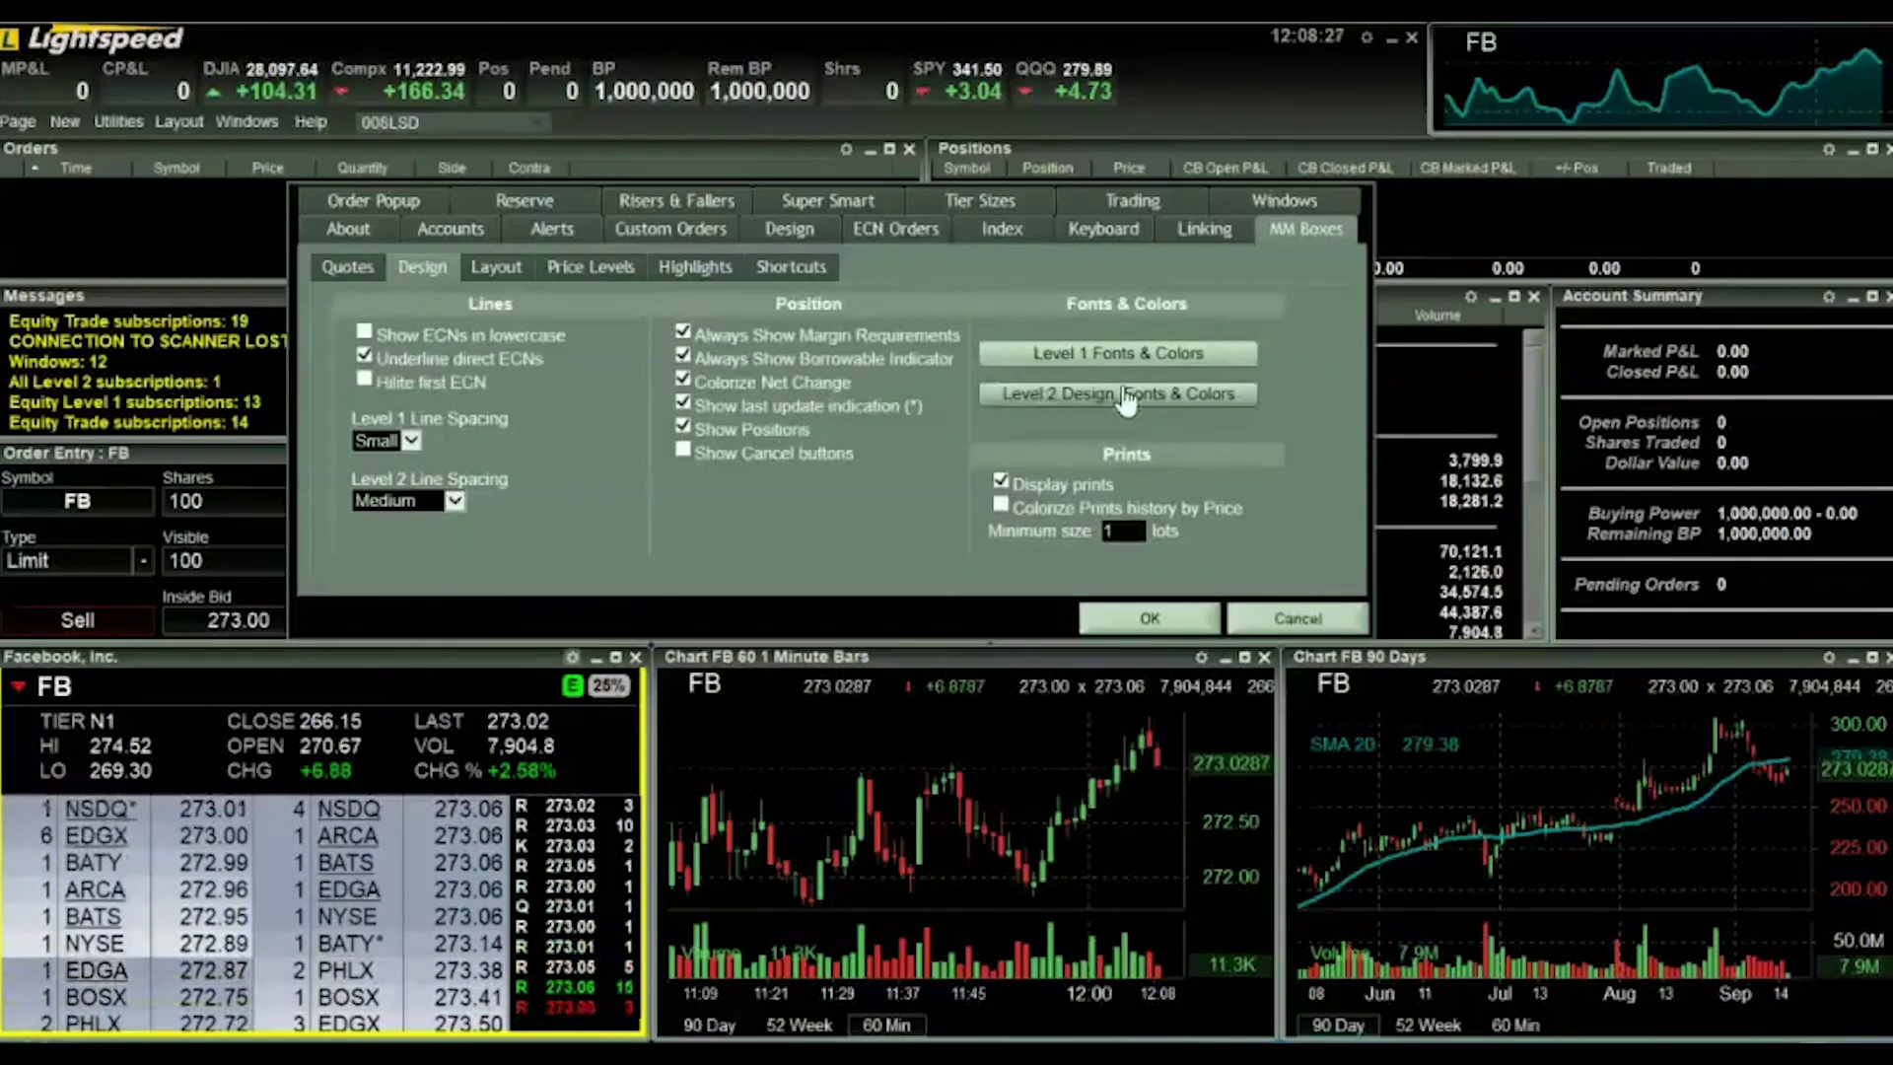
pyautogui.click(478, 264)
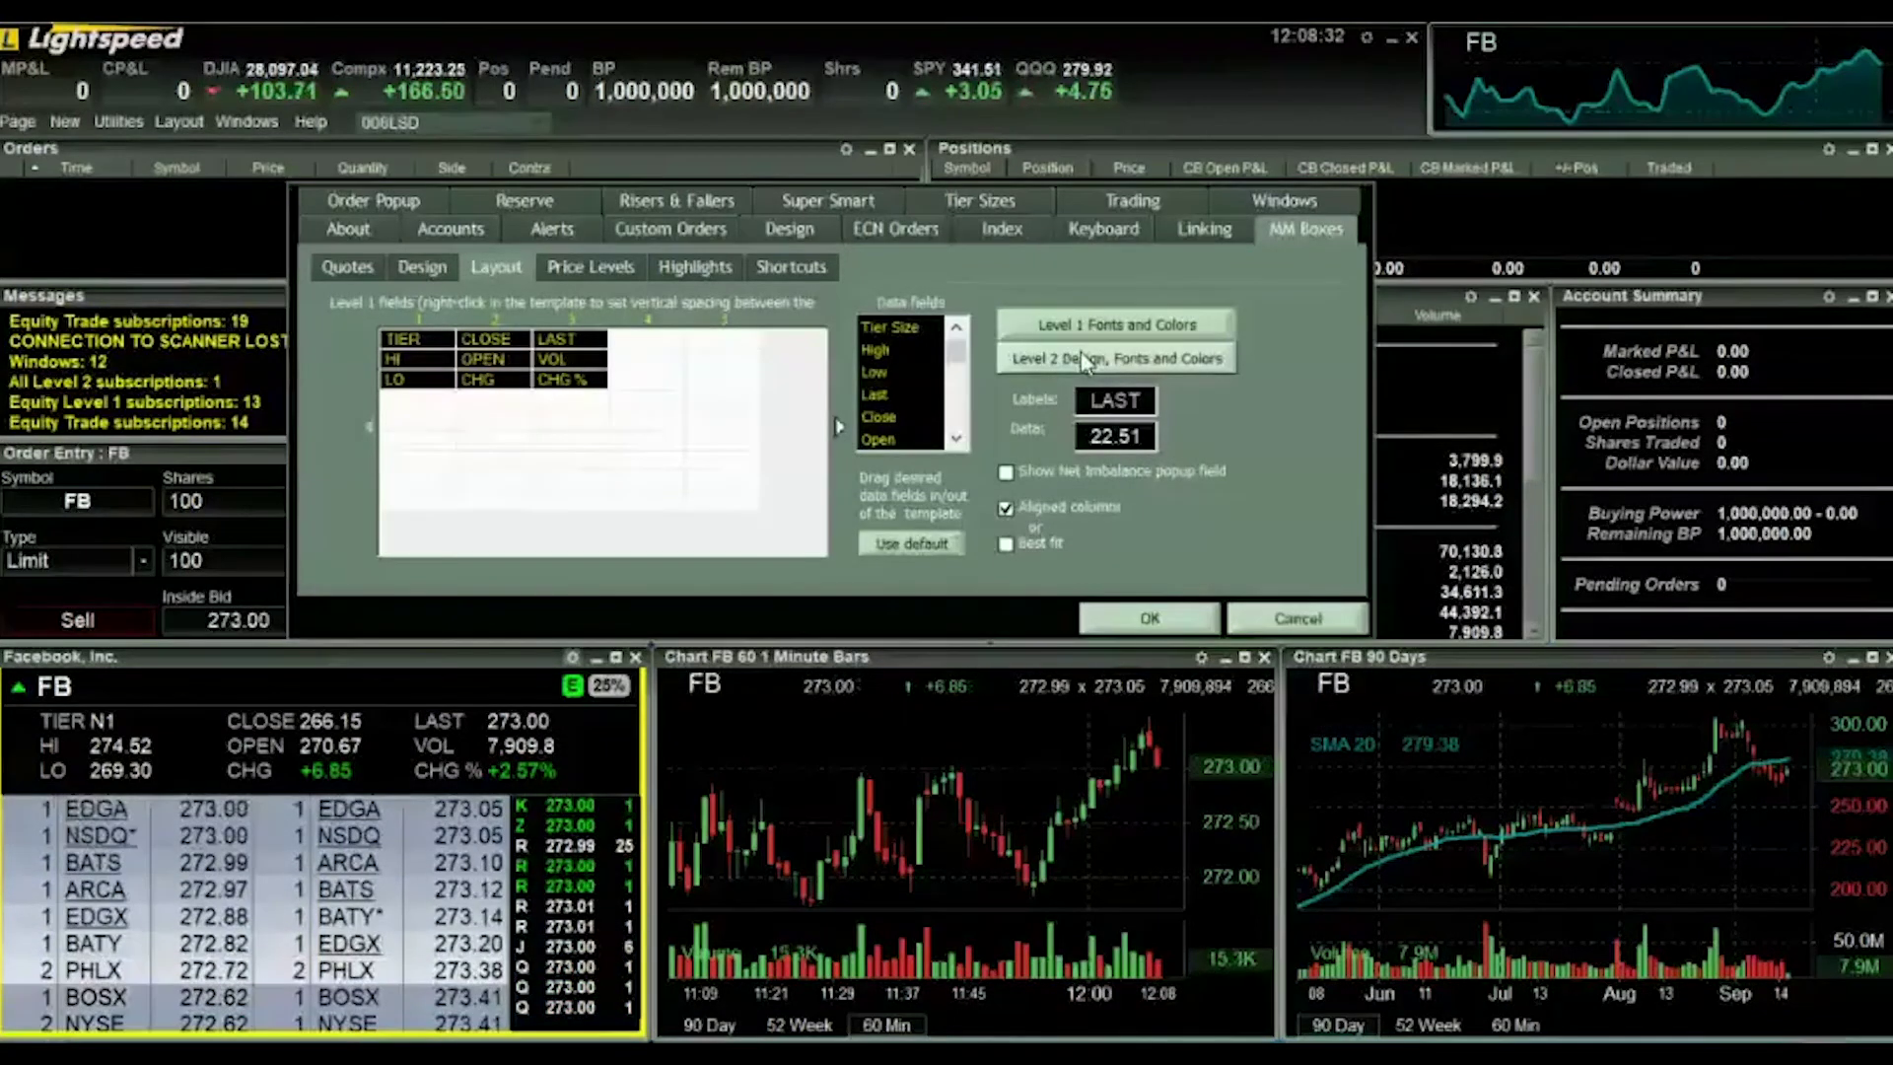
pyautogui.hotkey('ctrl', 'Tab')
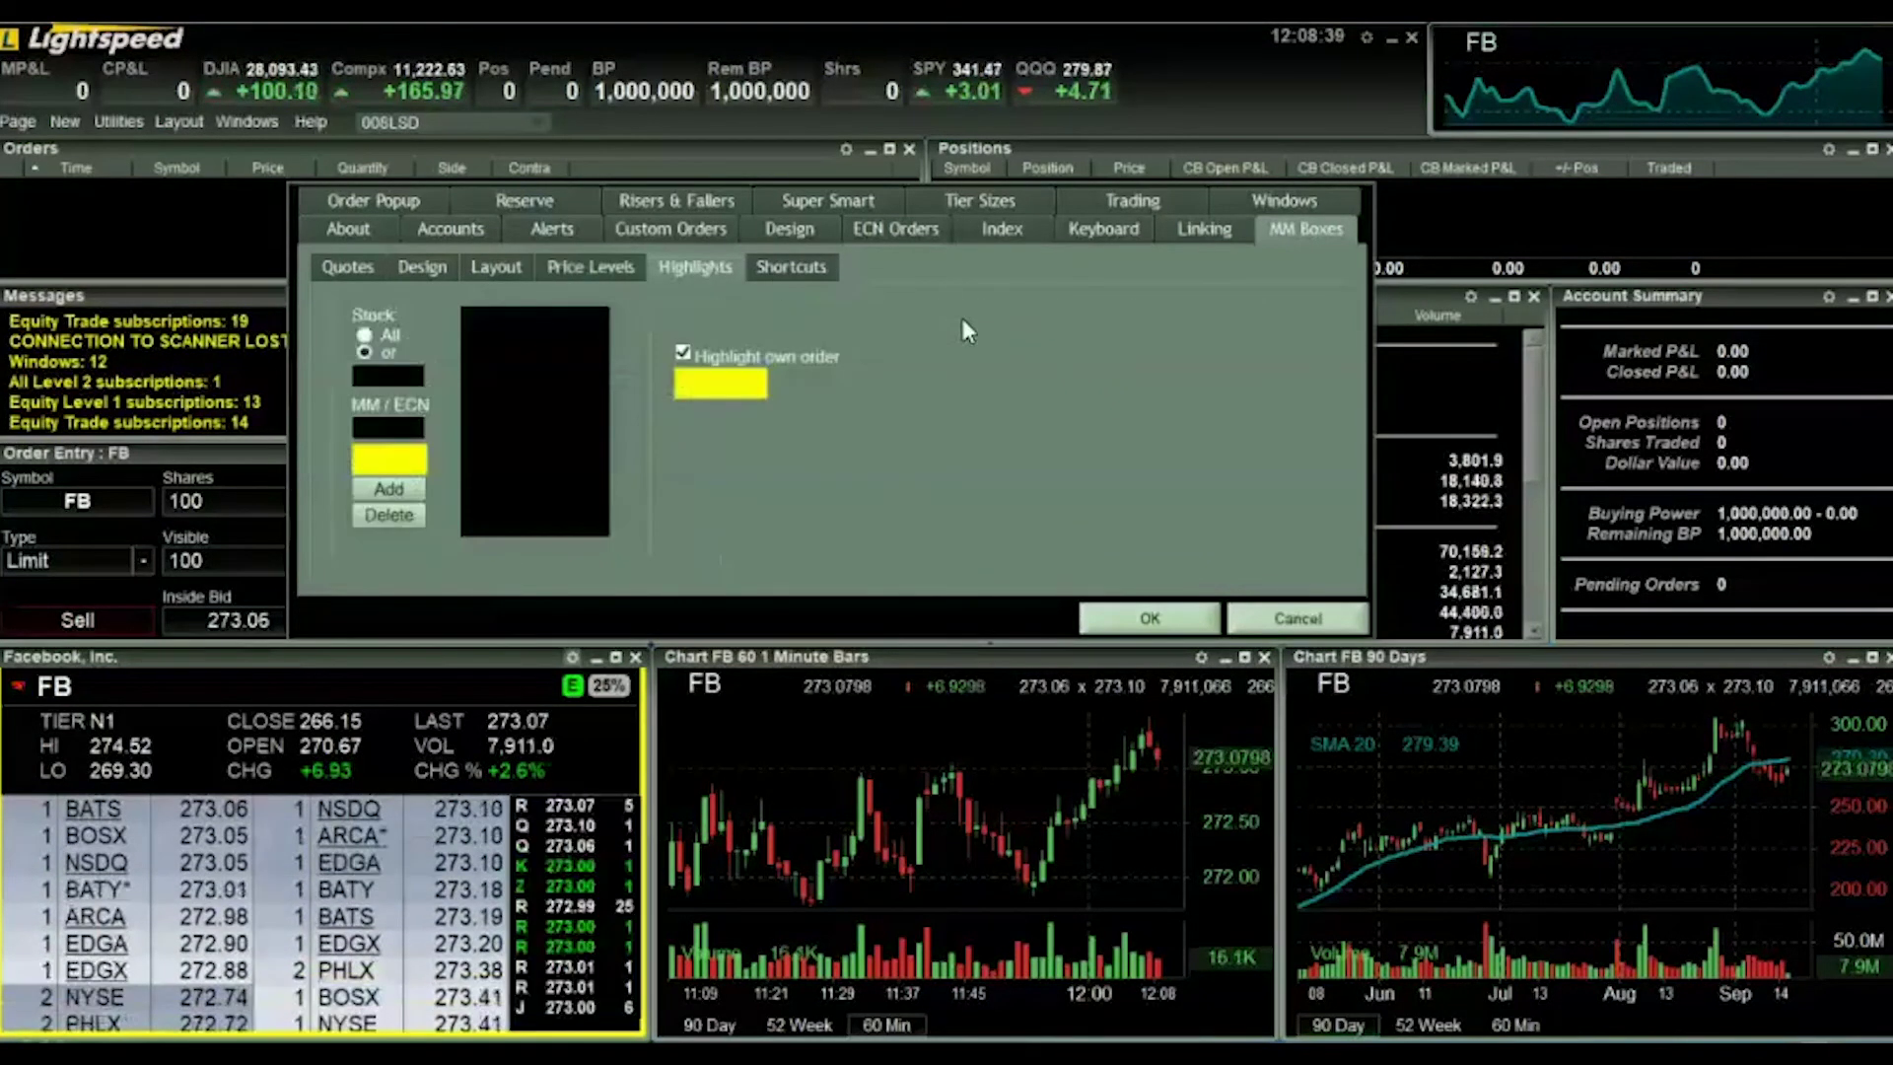
pyautogui.click(794, 269)
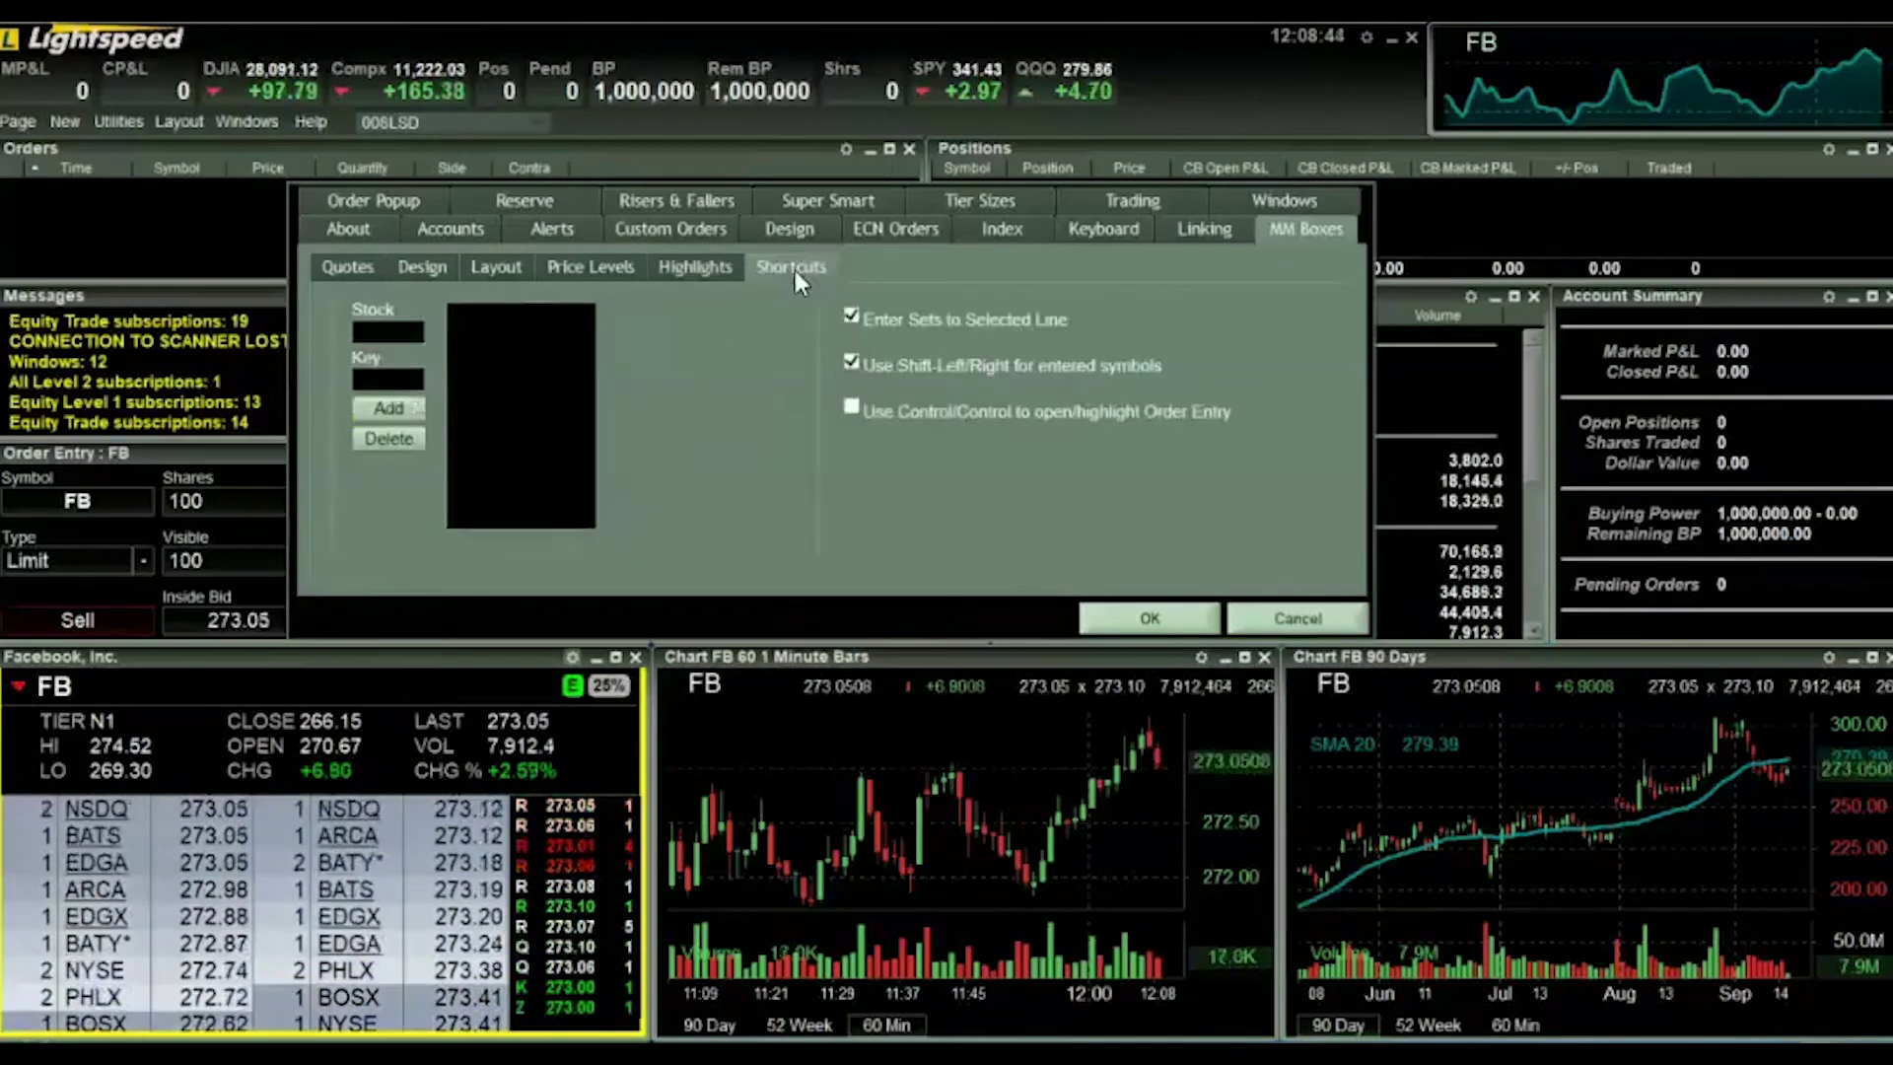
pyautogui.click(1134, 619)
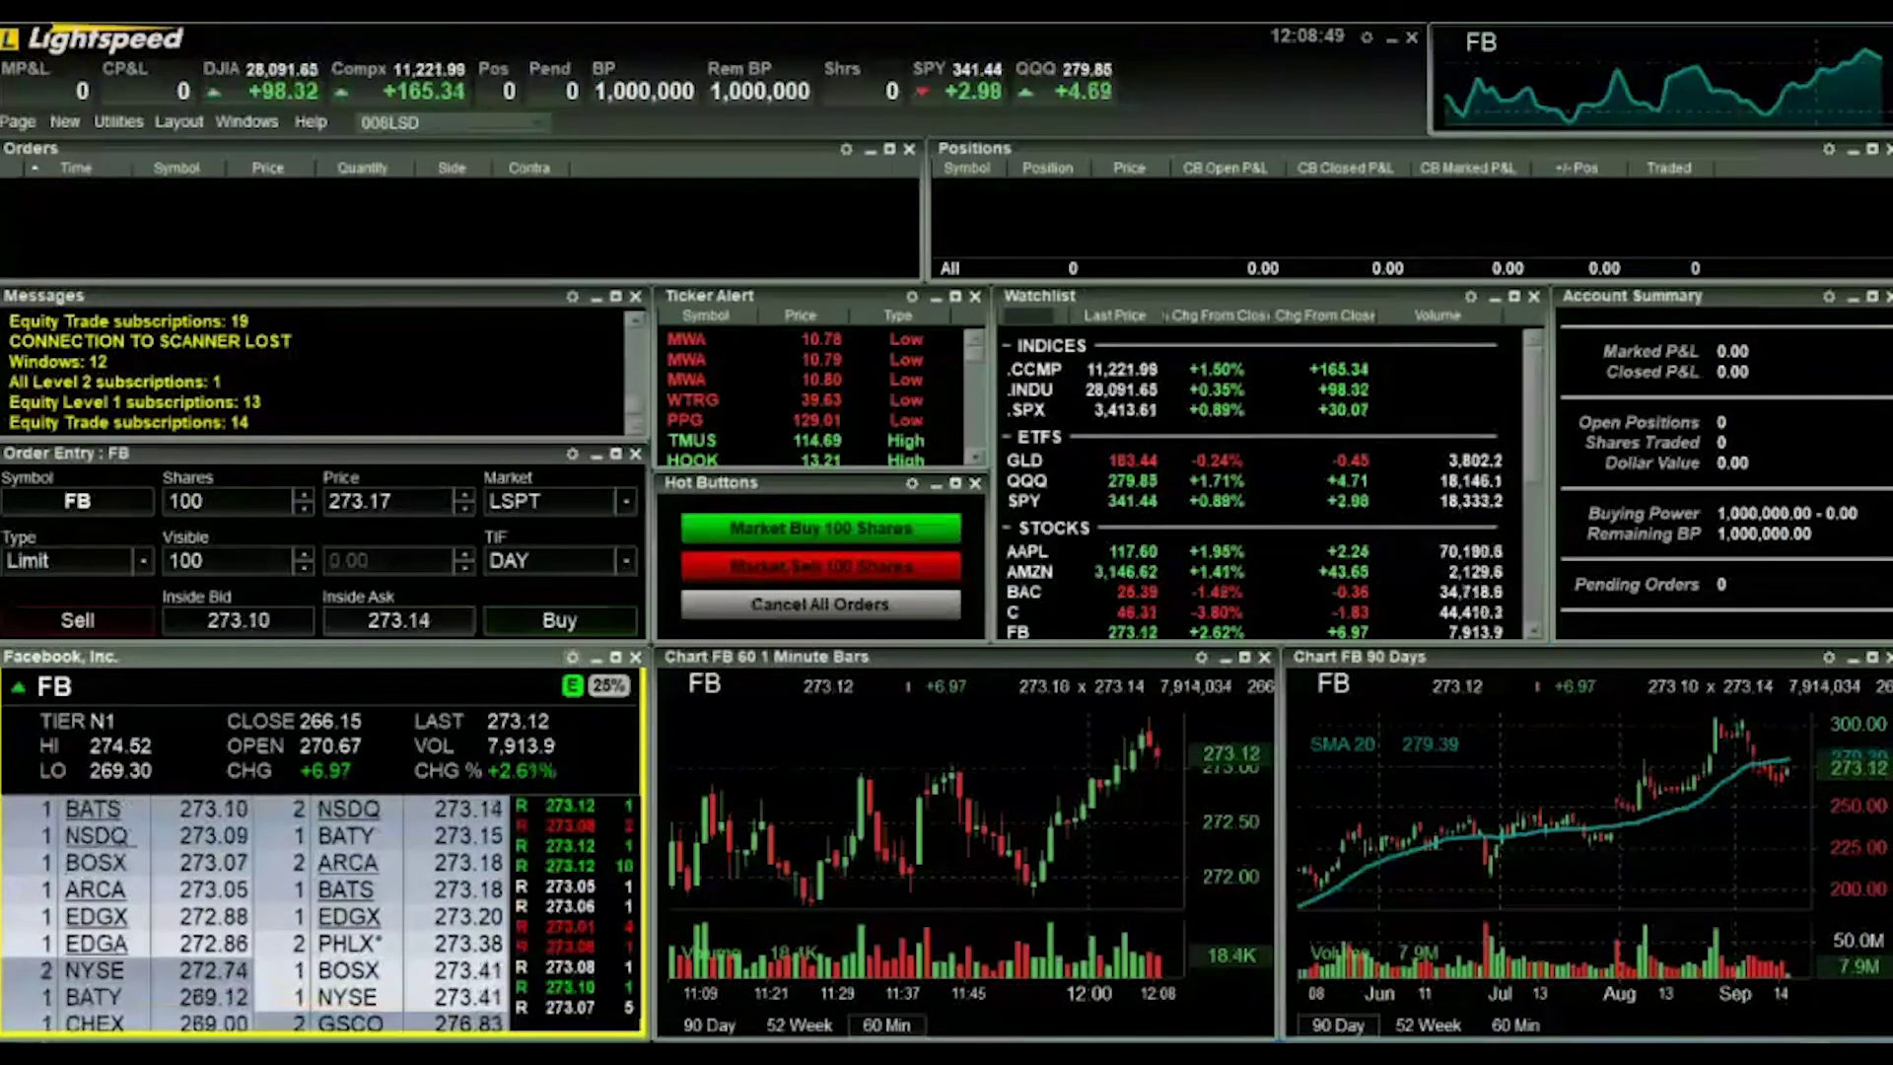